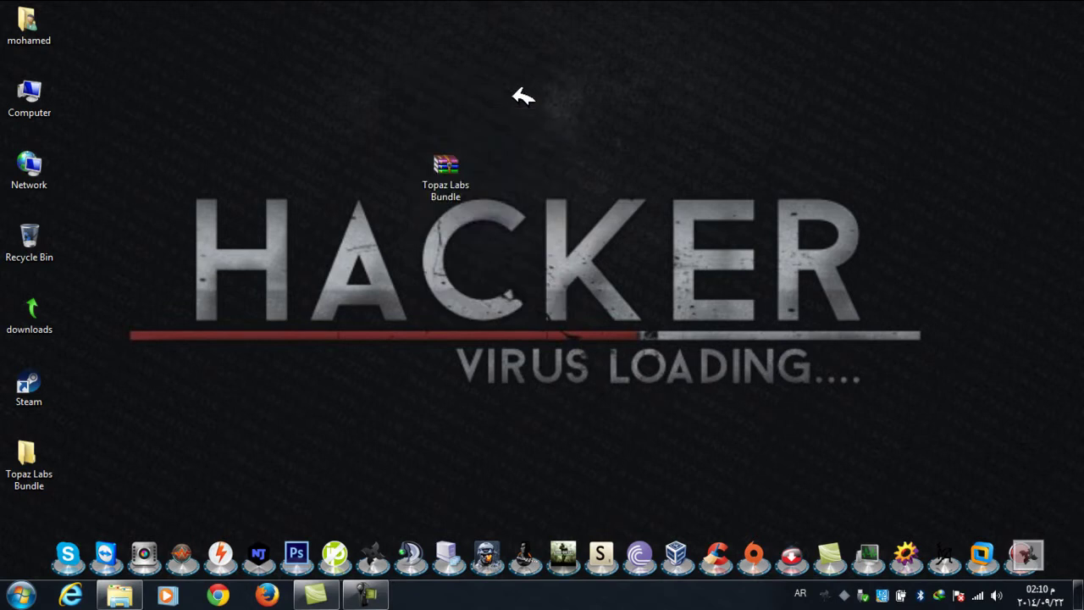
Step: Move the Topaz Labs Bundle archive from the desktop into the user's personal folder
{"action": "left_click_drag", "start_coordinate": [360, 142], "coordinate": [483, 208]}
{"action": "left_click_drag", "start_coordinate": [404, 138], "coordinate": [496, 218]}
{"action": "left_click_drag", "start_coordinate": [457, 177], "coordinate": [637, 21]}
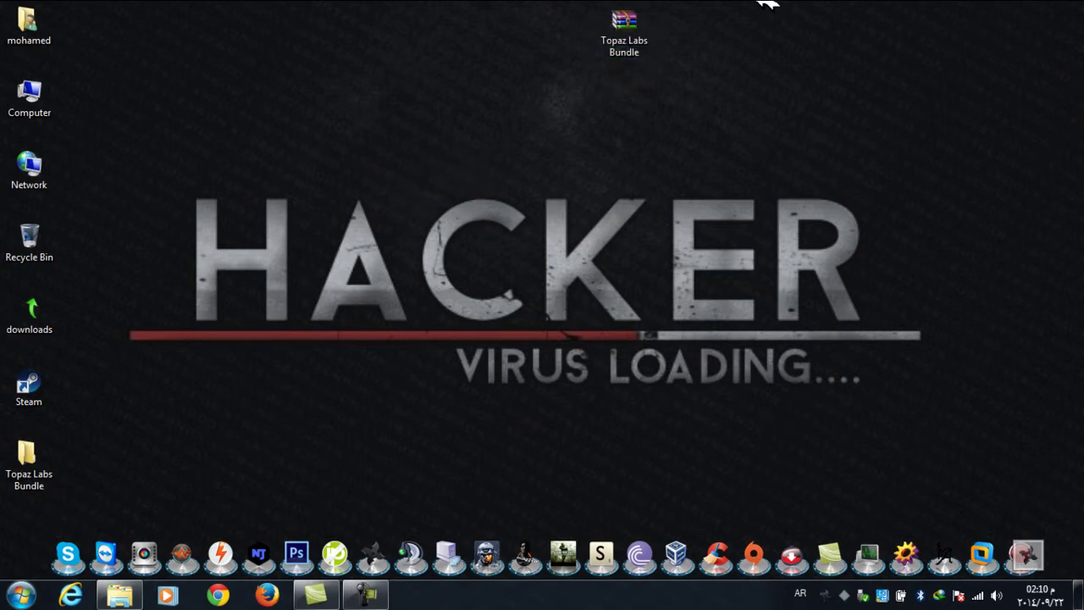
{"action": "right_click", "coordinate": [633, 13]}
{"action": "left_click", "coordinate": [652, 57]}
{"action": "left_click_drag", "start_coordinate": [625, 25], "coordinate": [26, 31]}
Step: Run Topaz Labs Bundle Setup from the nested Topaz Labs Bundle folder, and close the folder window
{"action": "double_click", "coordinate": [32, 442]}
{"action": "double_click", "coordinate": [463, 169]}
{"action": "left_click_drag", "start_coordinate": [641, 139], "coordinate": [412, 345]}
{"action": "left_click", "coordinate": [542, 254]}
{"action": "left_click", "coordinate": [573, 216]}
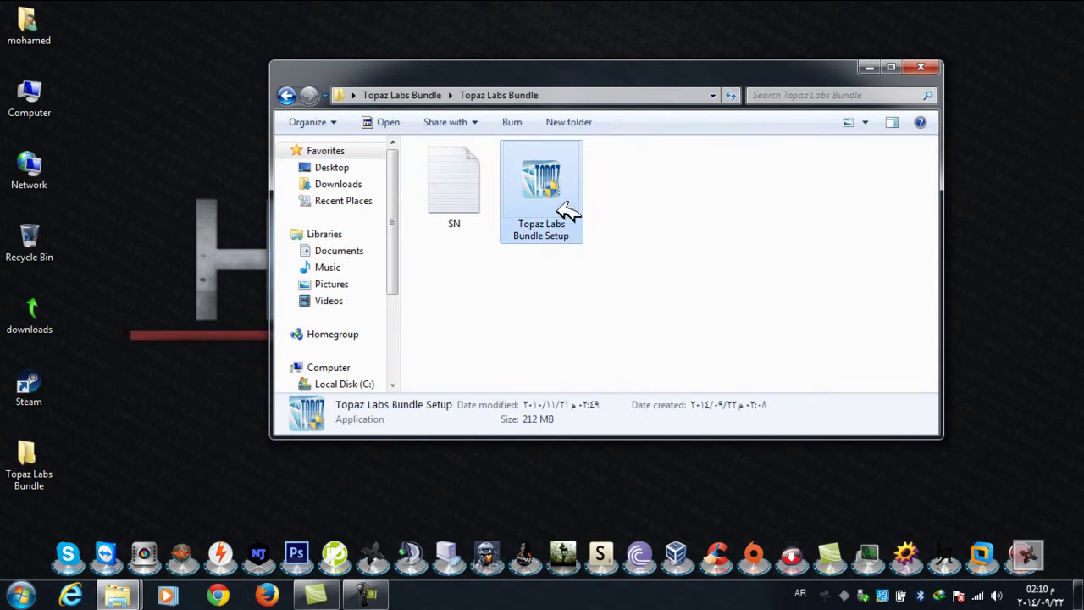
{"action": "double_click", "coordinate": [573, 229]}
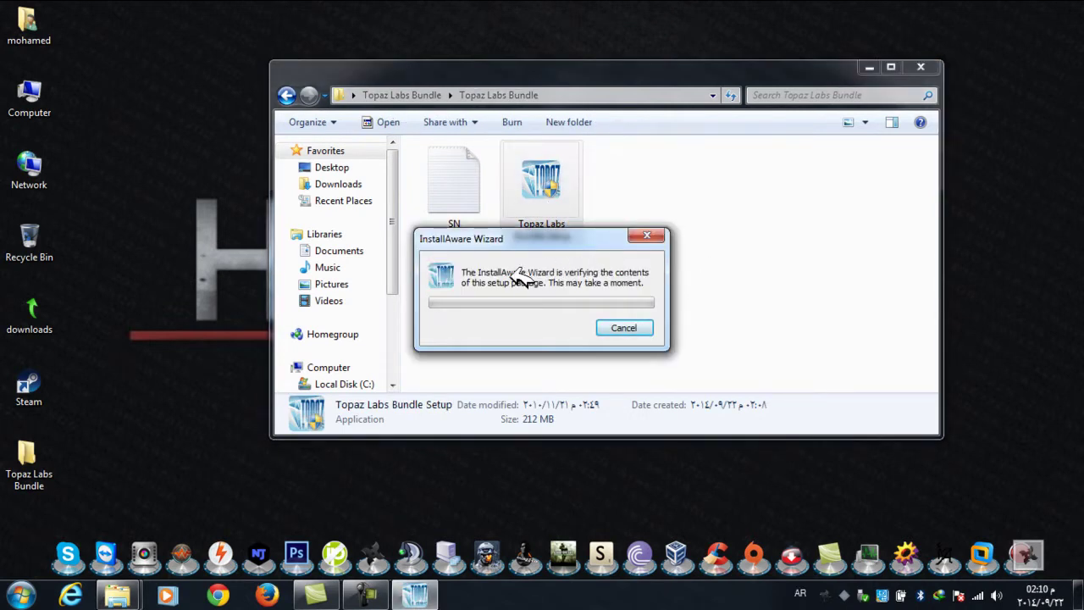
{"action": "left_click", "coordinate": [922, 67]}
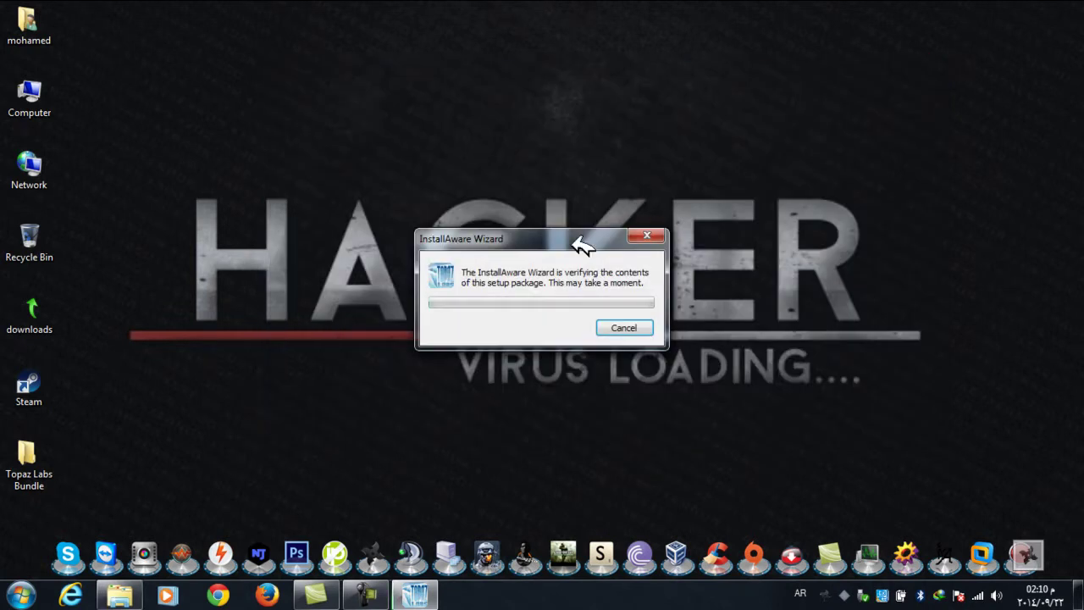
{"action": "left_click_drag", "start_coordinate": [520, 241], "coordinate": [594, 158]}
{"action": "right_click", "coordinate": [417, 159]}
{"action": "left_click", "coordinate": [459, 202]}
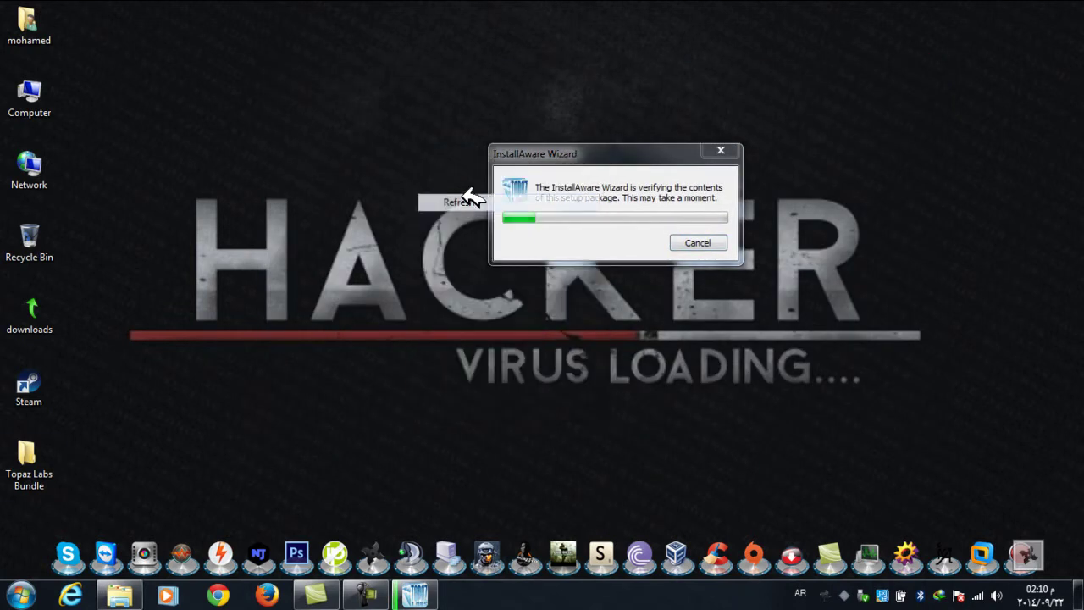
{"action": "left_click", "coordinate": [559, 199]}
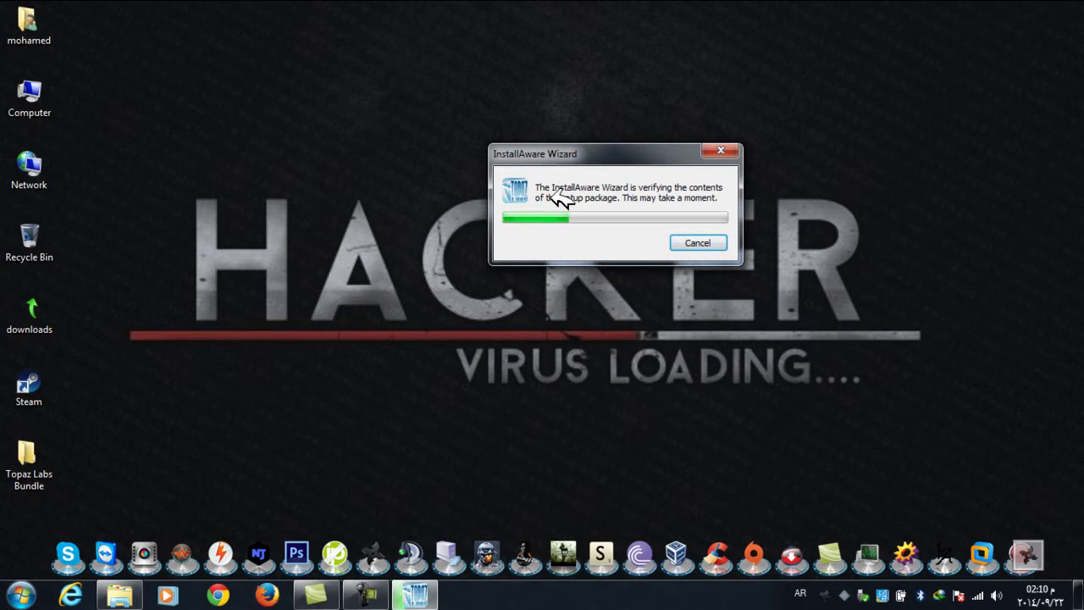
{"action": "left_click", "coordinate": [366, 595]}
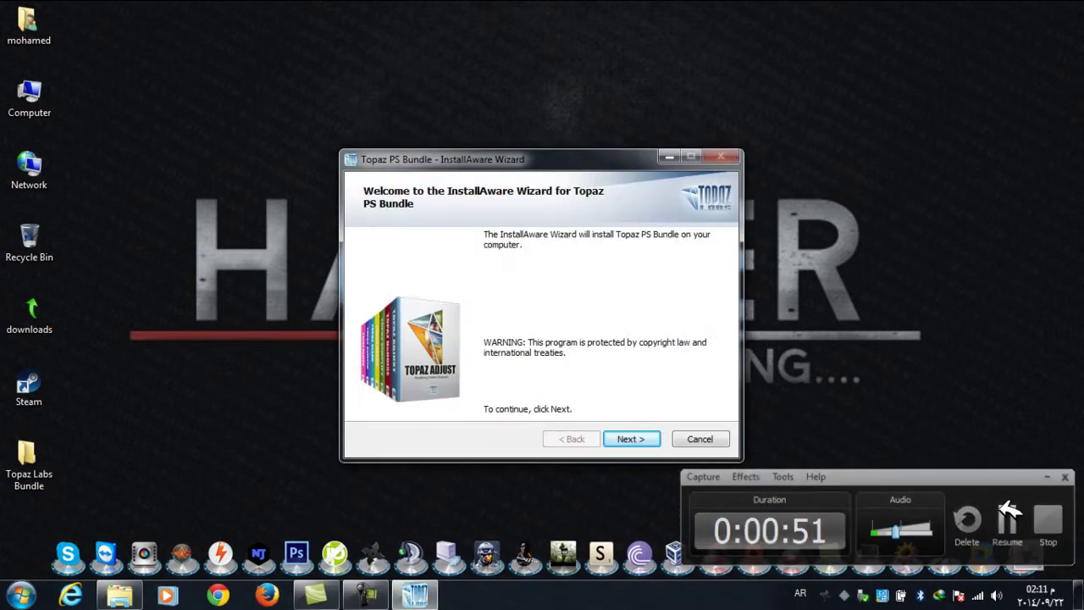
{"action": "right_click", "coordinate": [215, 207]}
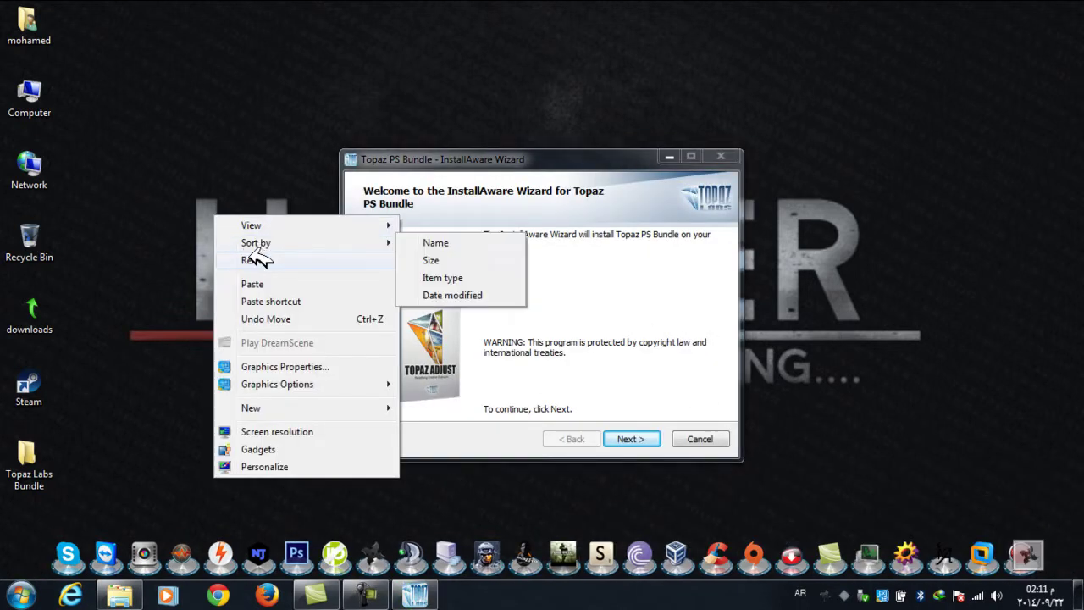
{"action": "left_click", "coordinate": [477, 183]}
{"action": "left_click", "coordinate": [501, 159]}
{"action": "left_click_drag", "start_coordinate": [498, 153], "coordinate": [492, 91]}
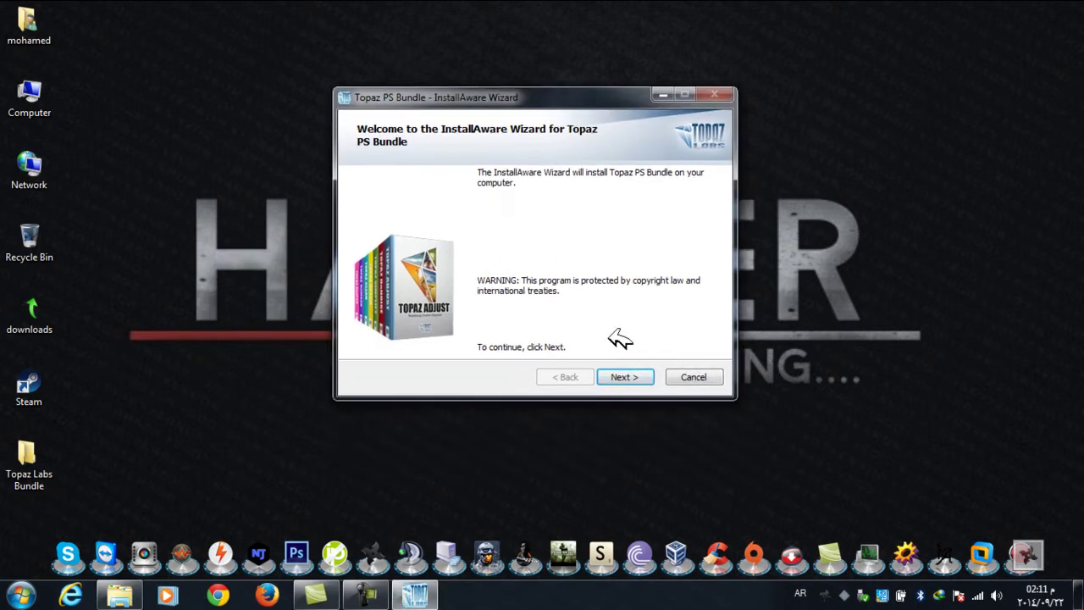
Step: Accept the license agreement and continue with the Complete (recommended) setup type
{"action": "left_click", "coordinate": [626, 377]}
{"action": "left_click", "coordinate": [498, 337]}
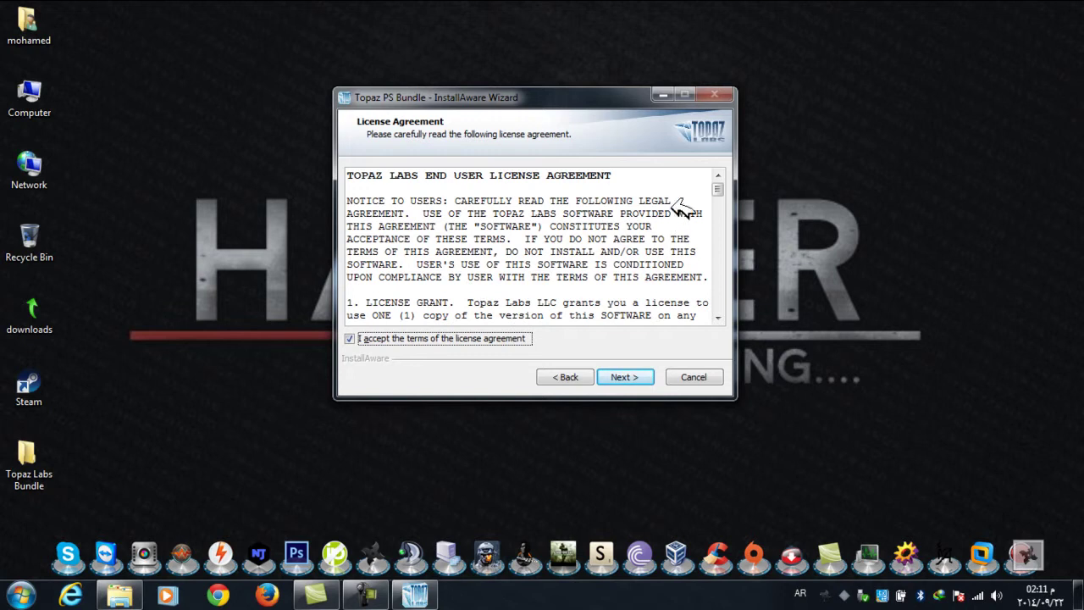
{"action": "left_click", "coordinate": [649, 378]}
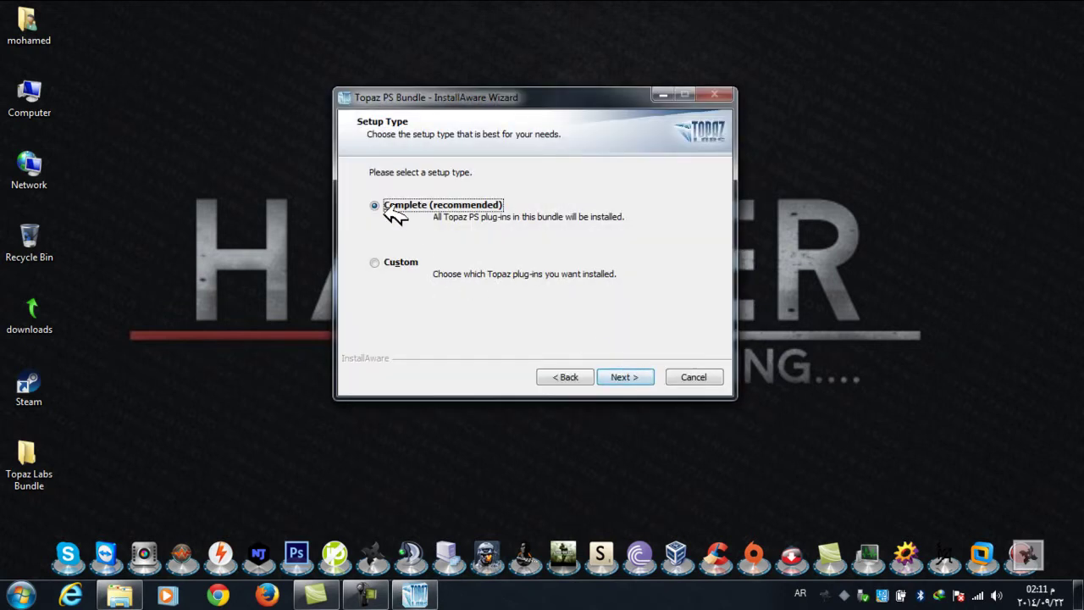
{"action": "left_click", "coordinate": [603, 376]}
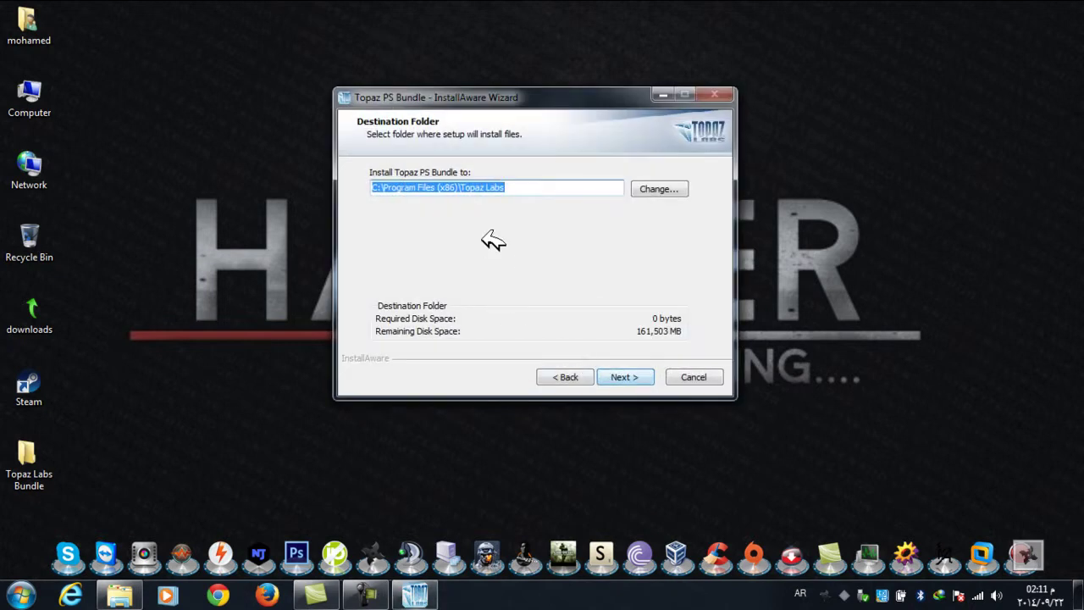
Step: Examine the default destination path proposed for the Topaz PS Bundle installation
{"action": "left_click", "coordinate": [524, 193]}
{"action": "left_click_drag", "start_coordinate": [525, 193], "coordinate": [368, 189]}
{"action": "left_click", "coordinate": [524, 193]}
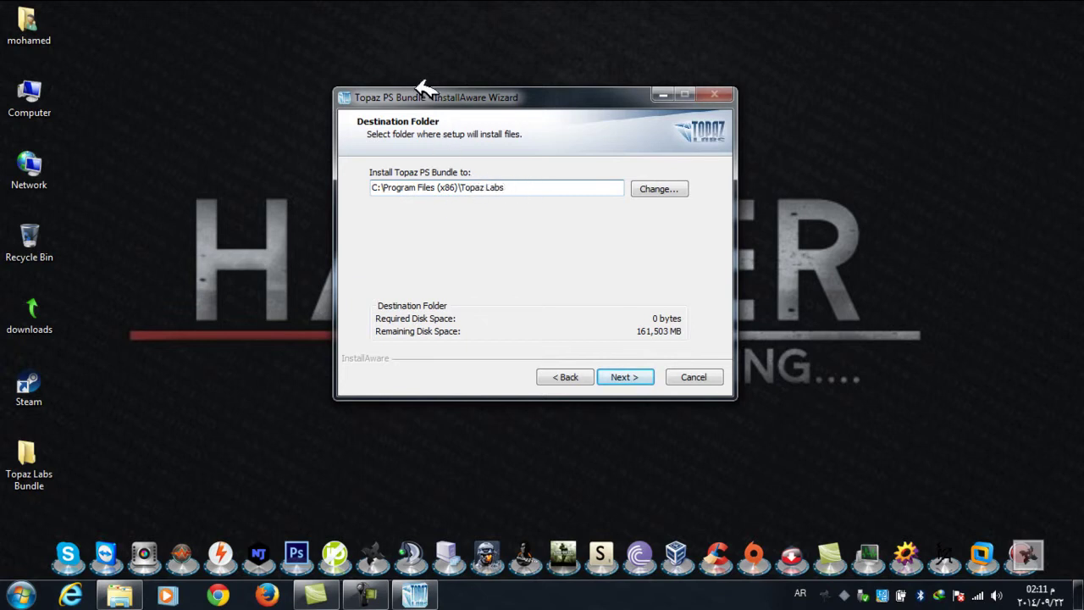
{"action": "left_click_drag", "start_coordinate": [428, 94], "coordinate": [402, 93]}
{"action": "right_click", "coordinate": [360, 44]}
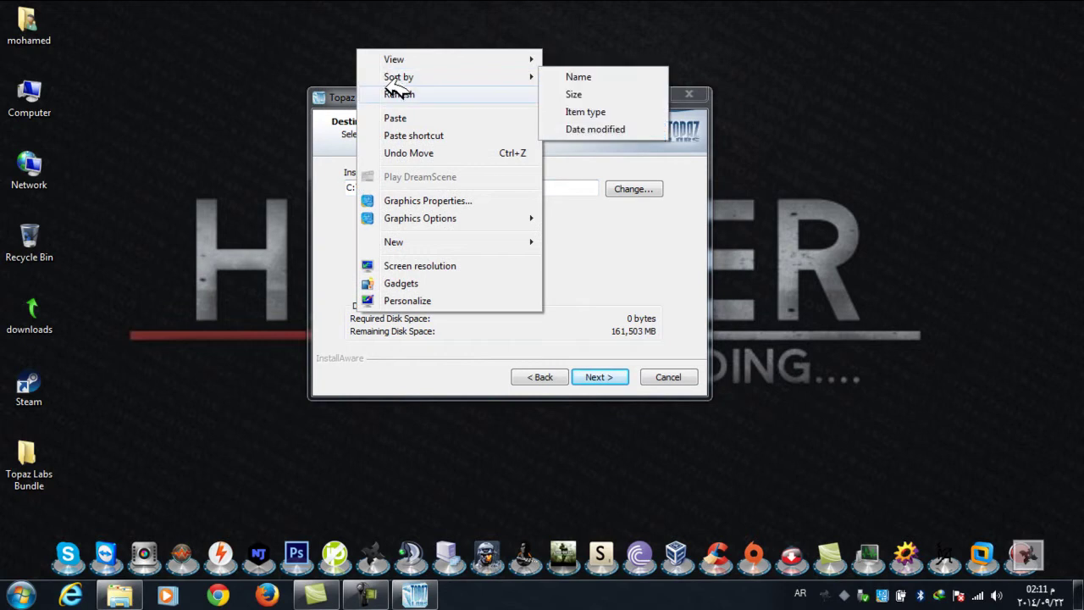
{"action": "left_click", "coordinate": [398, 91]}
{"action": "double_click", "coordinate": [418, 185]}
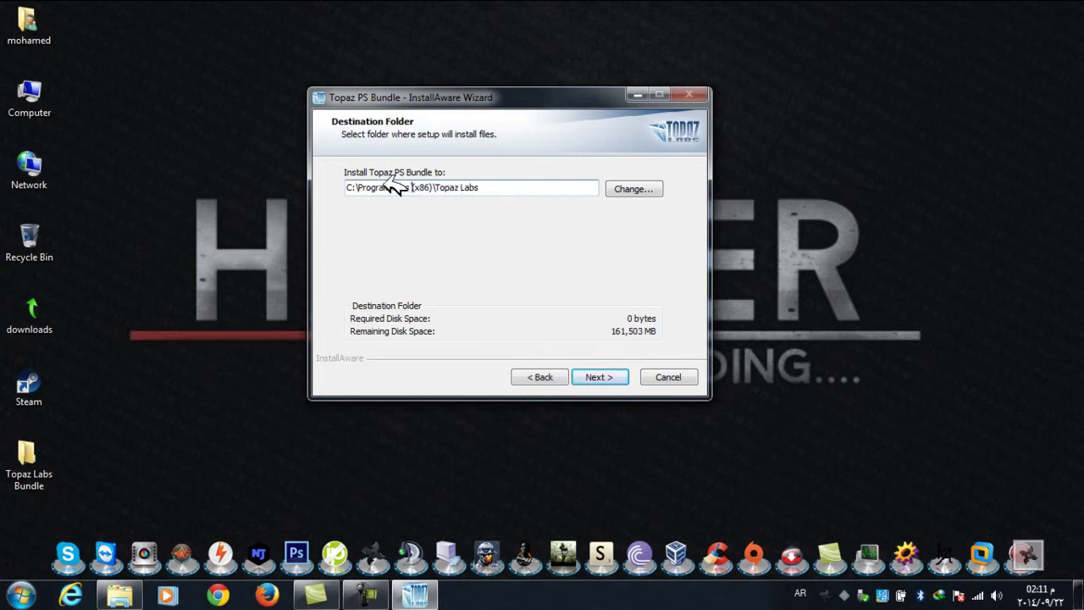
{"action": "left_click_drag", "start_coordinate": [475, 184], "coordinate": [362, 188]}
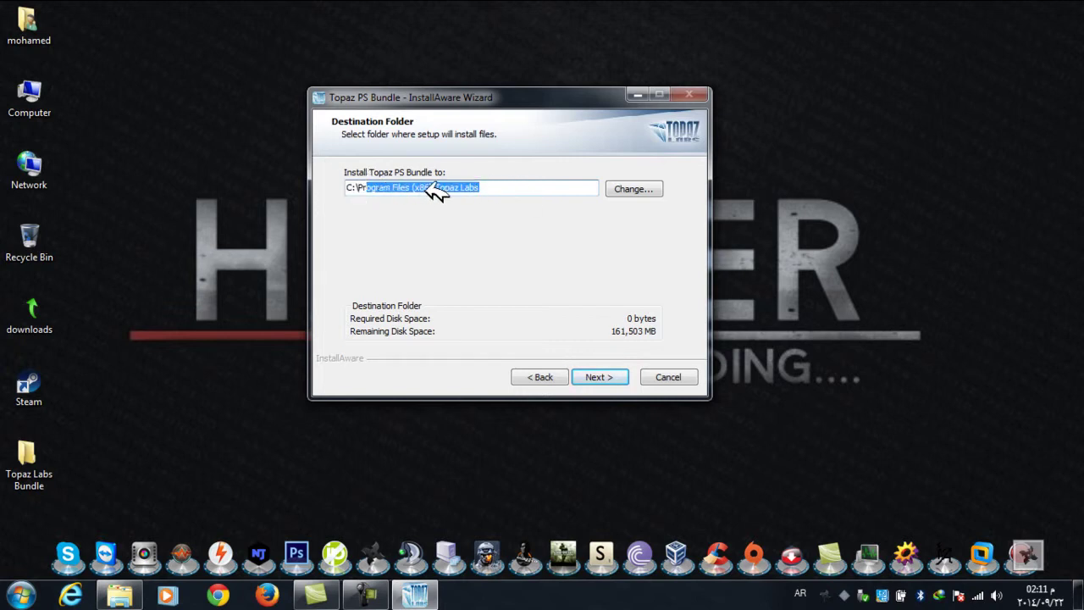
{"action": "left_click", "coordinate": [506, 190]}
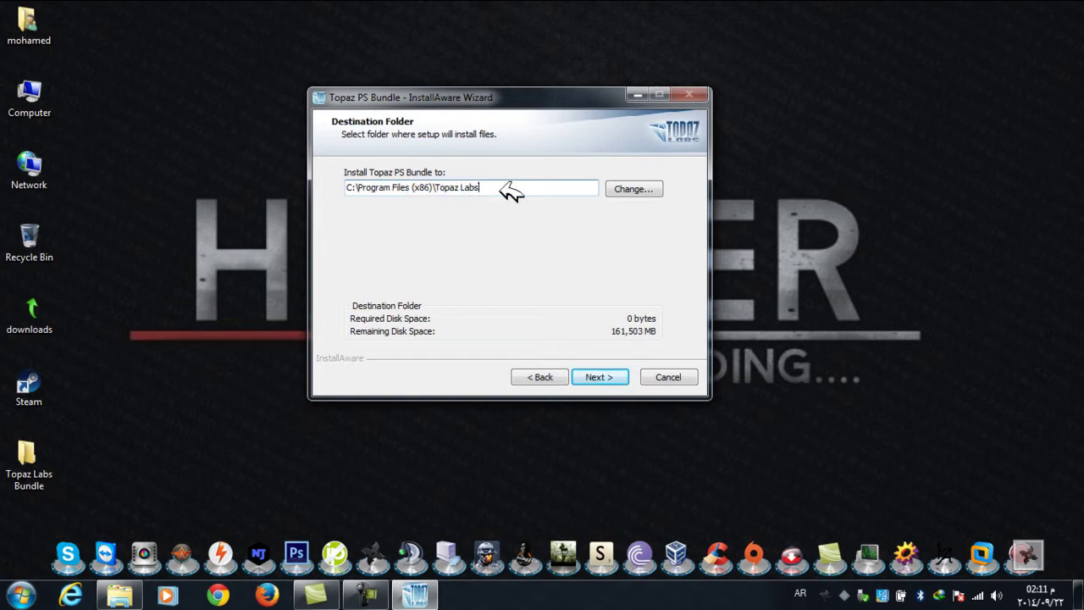
{"action": "left_click", "coordinate": [436, 188]}
{"action": "left_click_drag", "start_coordinate": [357, 187], "coordinate": [403, 187]}
{"action": "left_click", "coordinate": [411, 187]}
Step: Install Topaz PS Bundle into the default destination folder and finish the wizard
{"action": "left_click", "coordinate": [603, 374]}
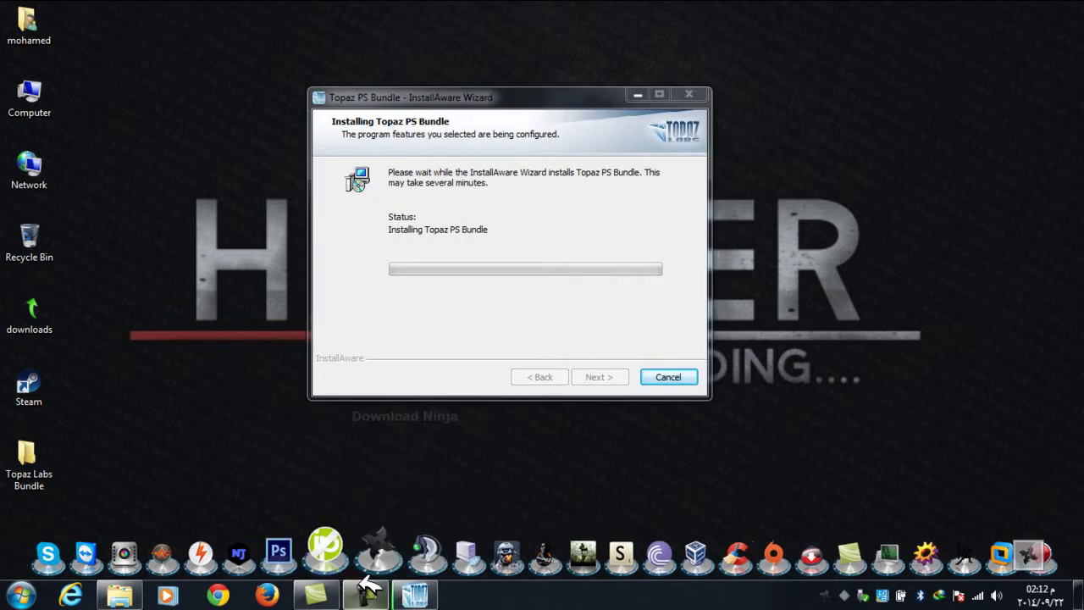
{"action": "left_click", "coordinate": [388, 596]}
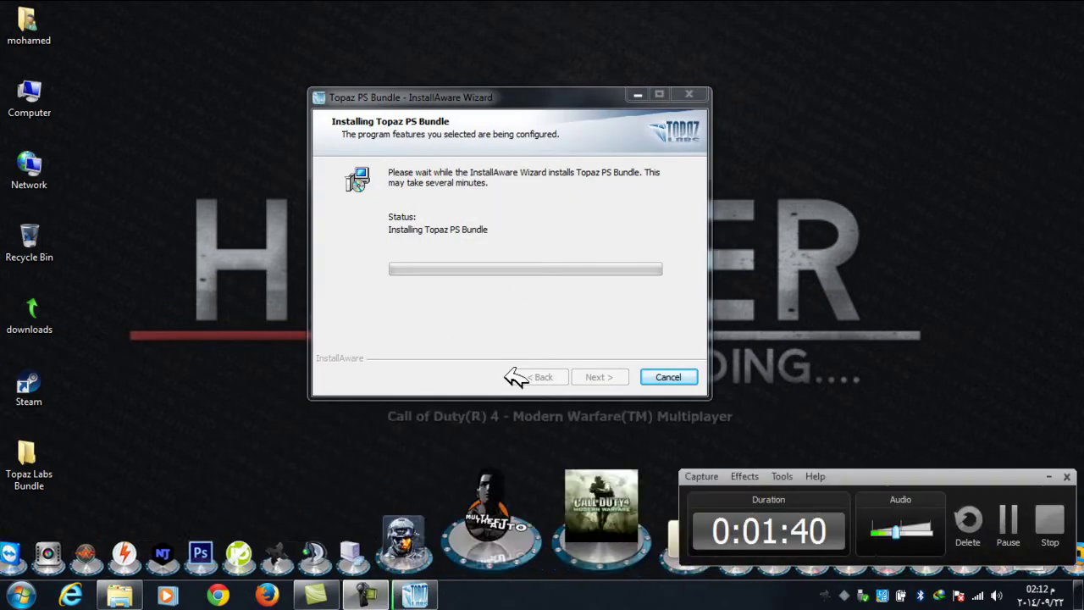
{"action": "left_click", "coordinate": [1014, 523]}
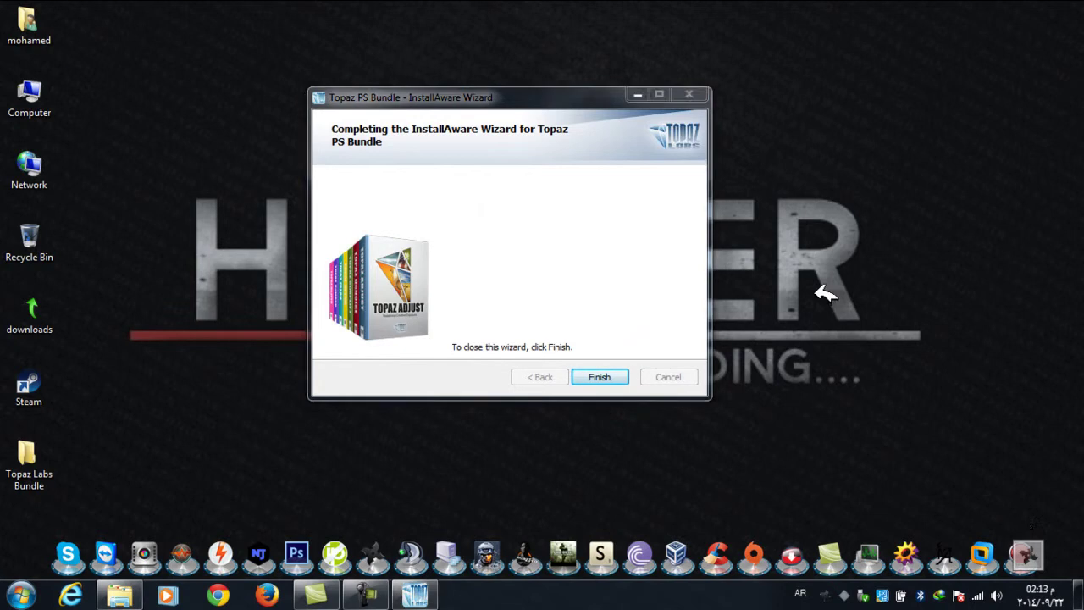
{"action": "left_click_drag", "start_coordinate": [544, 92], "coordinate": [566, 79]}
{"action": "left_click", "coordinate": [634, 363]}
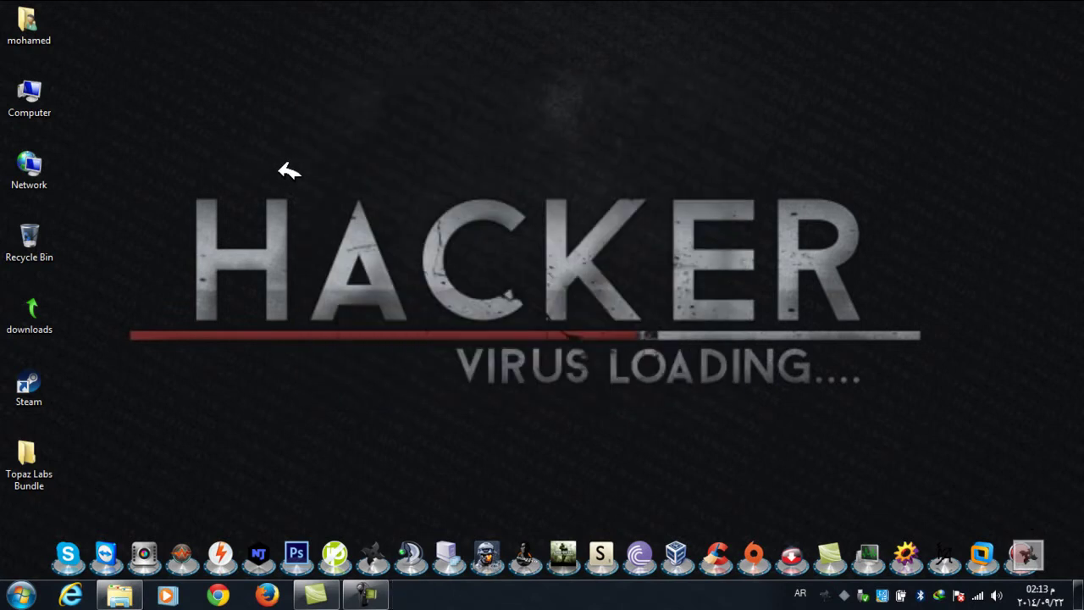
Step: Open the installed Topaz Labs folder in Program Files (x86) on Local Disk (C:)
{"action": "double_click", "coordinate": [34, 93]}
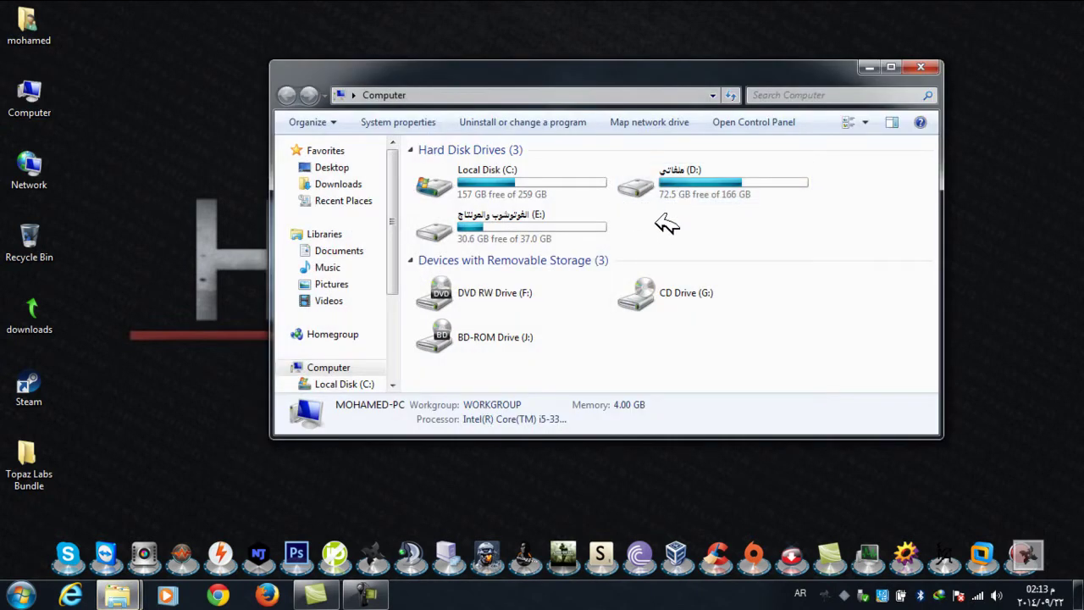
{"action": "double_click", "coordinate": [542, 181]}
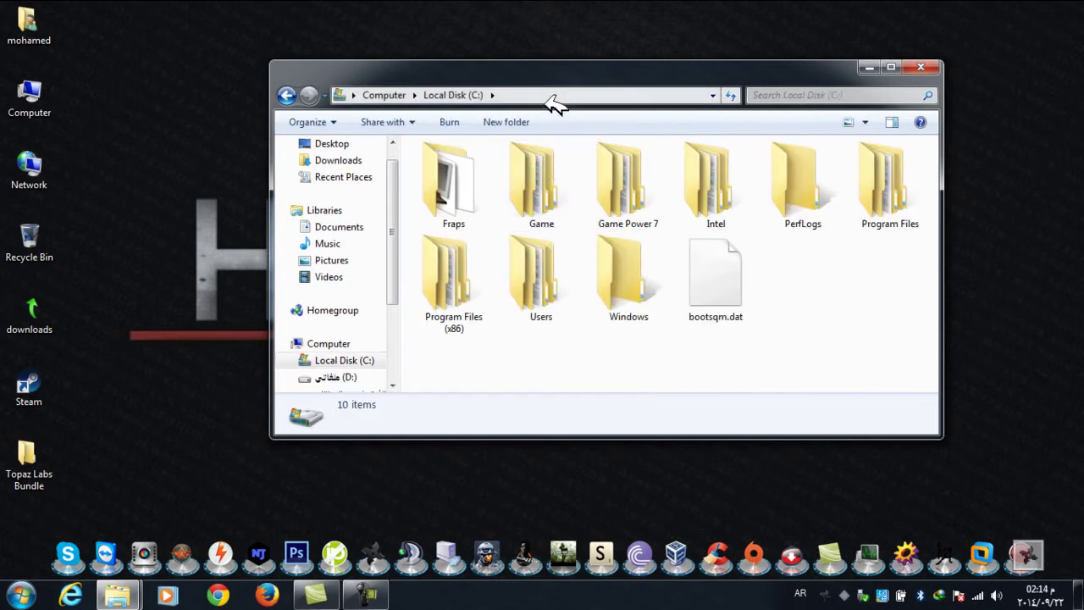
{"action": "double_click", "coordinate": [564, 77]}
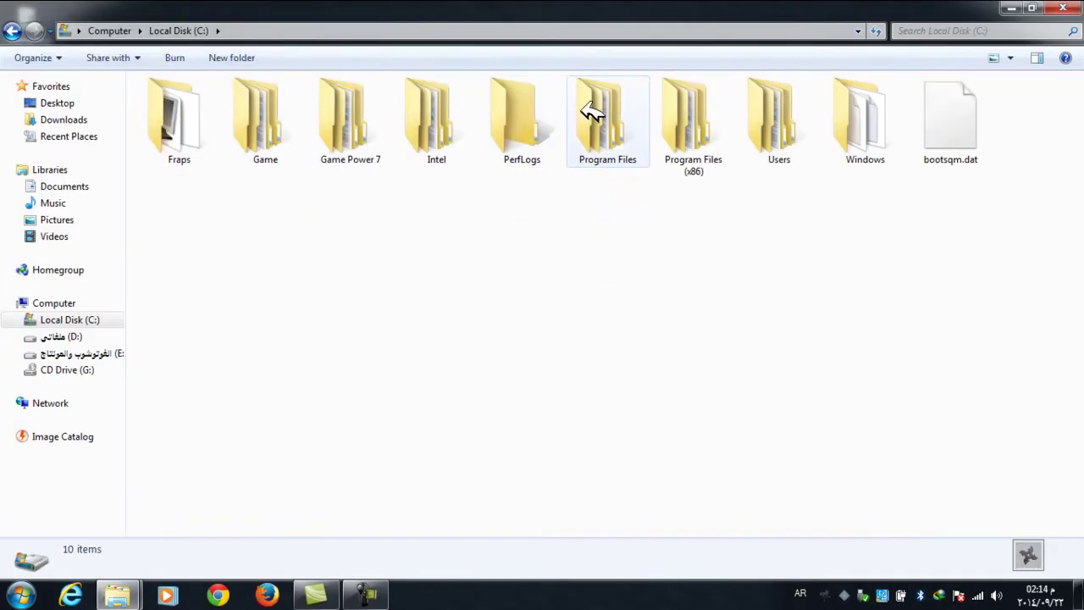
{"action": "double_click", "coordinate": [691, 164]}
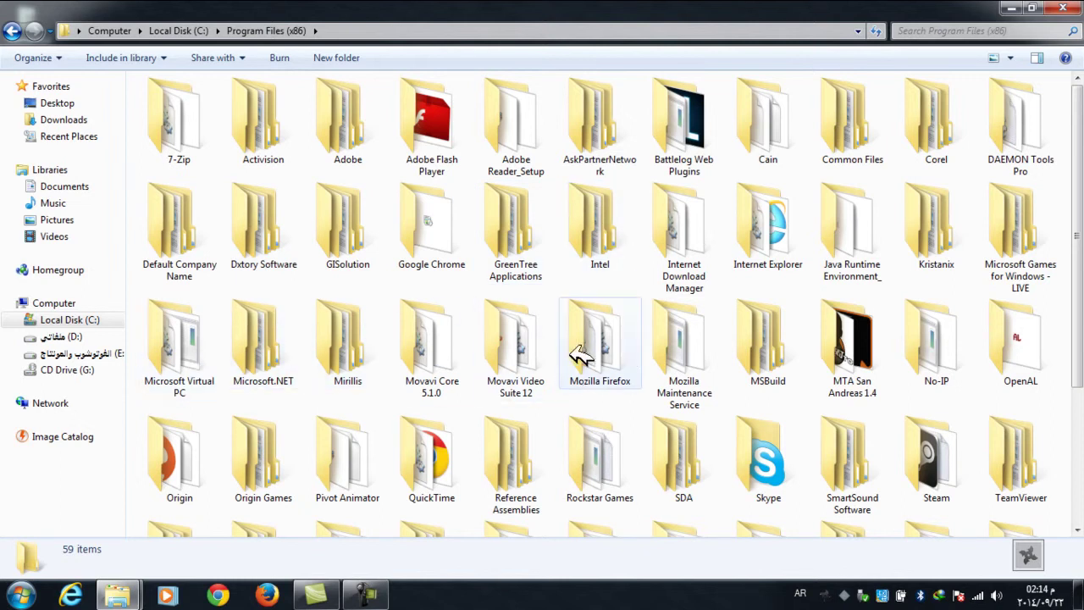
{"action": "left_click_drag", "start_coordinate": [1081, 356], "coordinate": [1081, 471]}
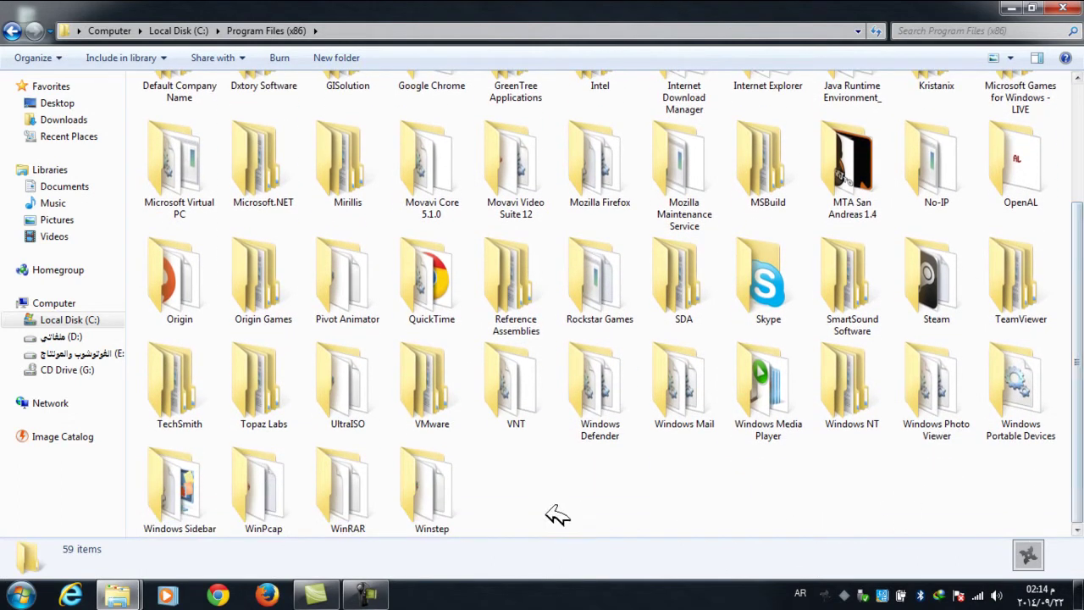
{"action": "right_click", "coordinate": [276, 413]}
{"action": "left_click", "coordinate": [276, 355]}
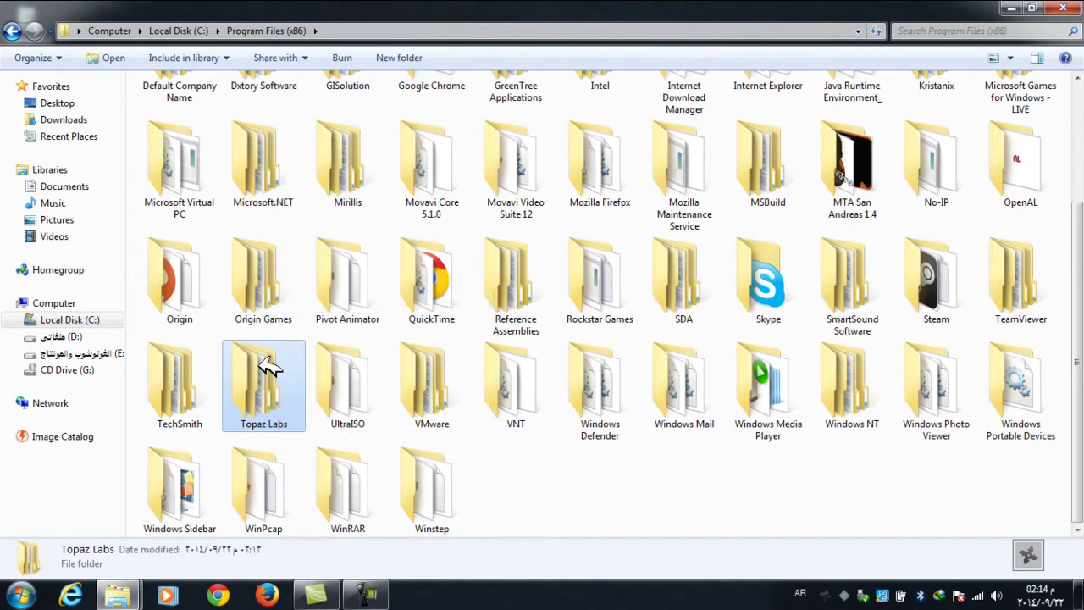
{"action": "double_click", "coordinate": [275, 356]}
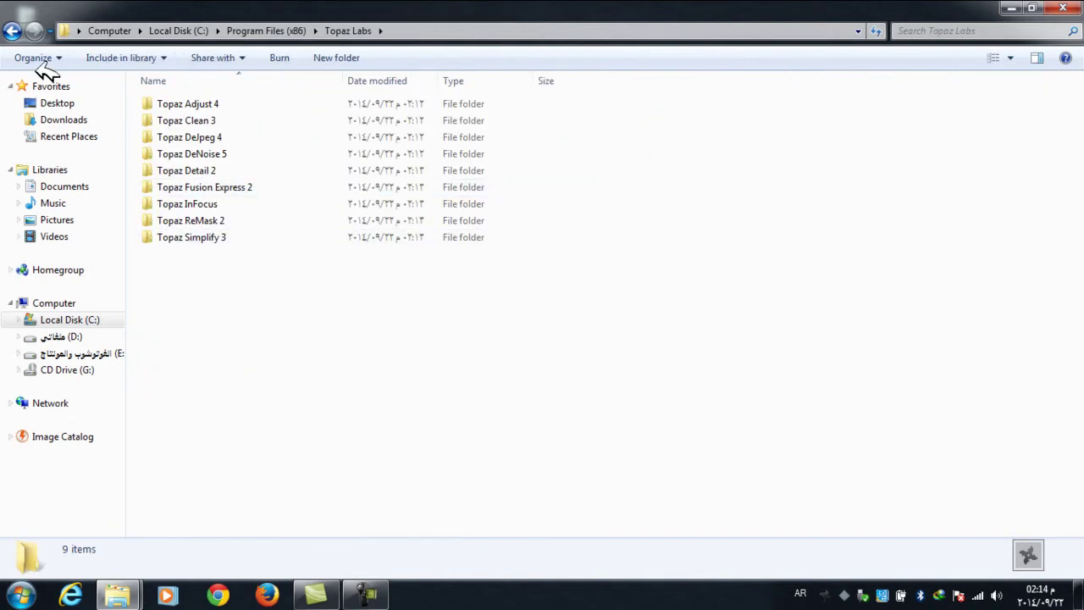
Step: Leave the Topaz Labs folder, go back to the root of Local Disk (C:), and return to the desktop
{"action": "left_click", "coordinate": [12, 30]}
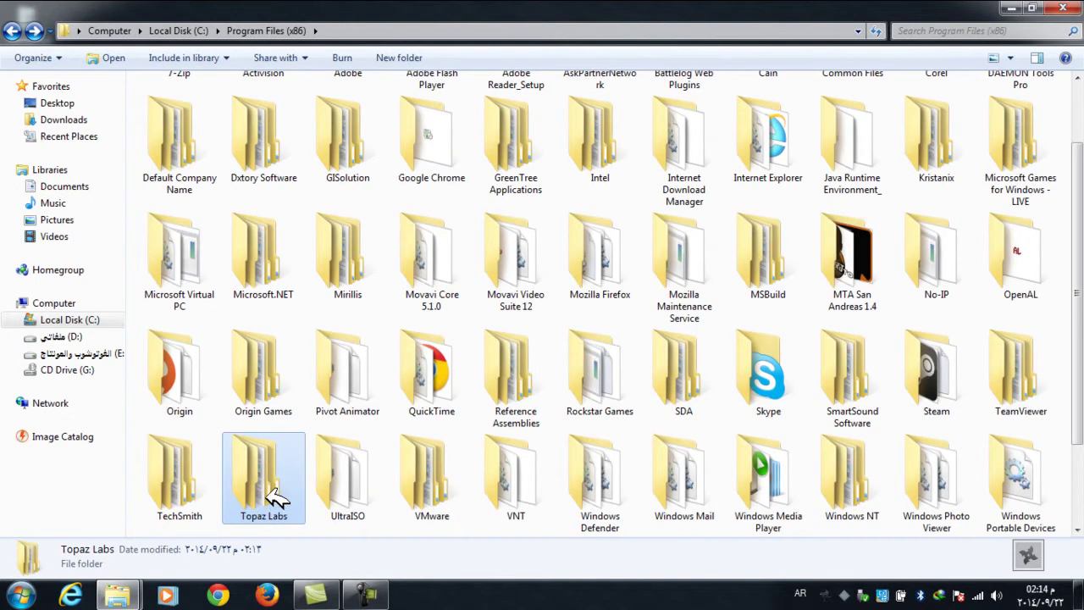
{"action": "scroll", "coordinate": [229, 380], "scroll_direction": "up", "scroll_amount": 2}
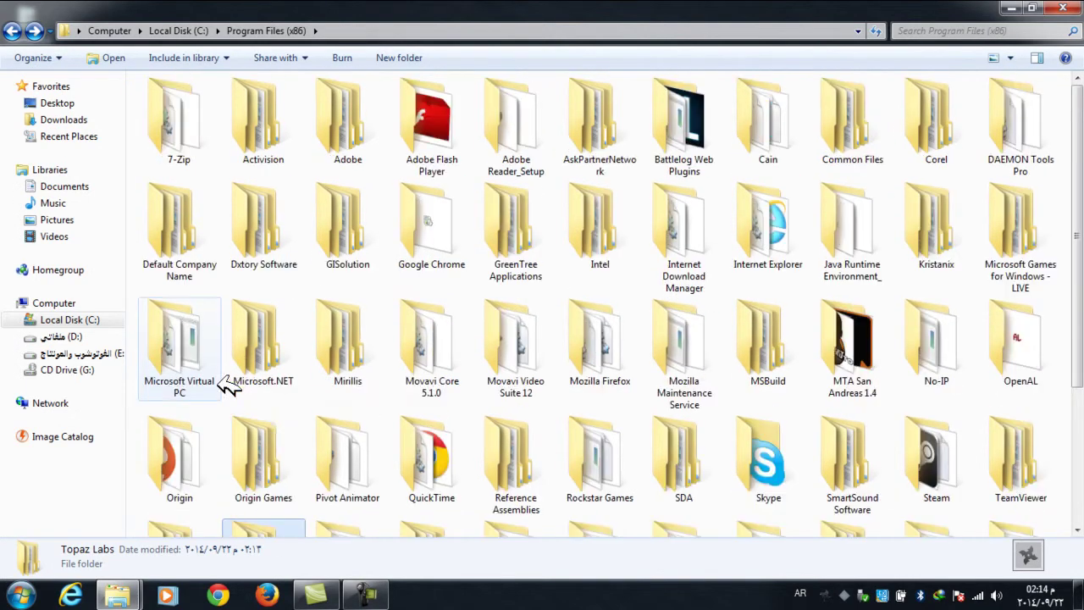
{"action": "left_click", "coordinate": [15, 31]}
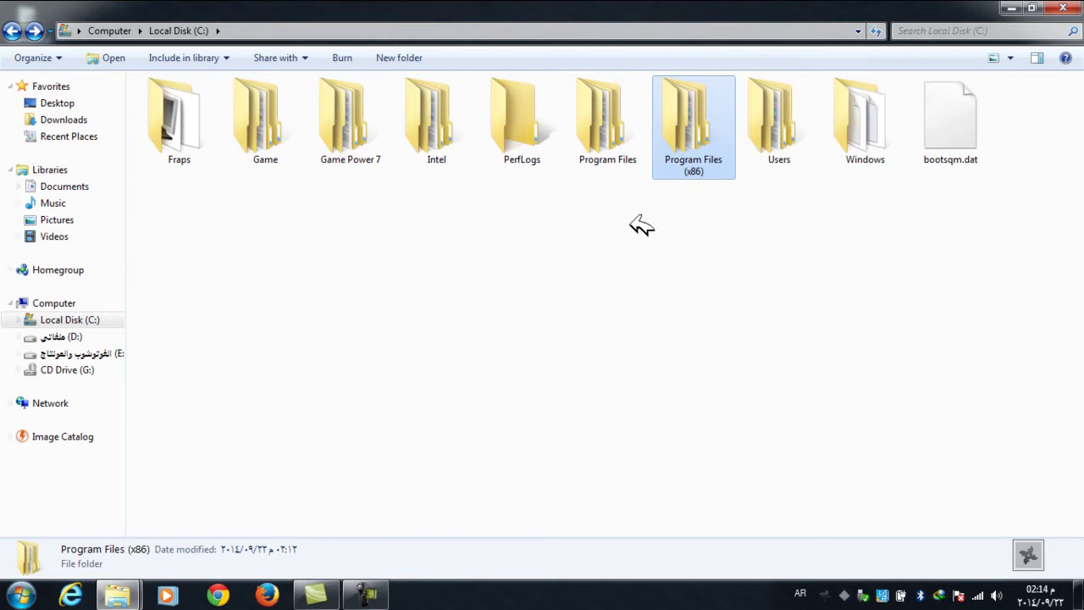
{"action": "key", "text": "super+d"}
{"action": "right_click", "coordinate": [331, 165]}
{"action": "left_click", "coordinate": [370, 209]}
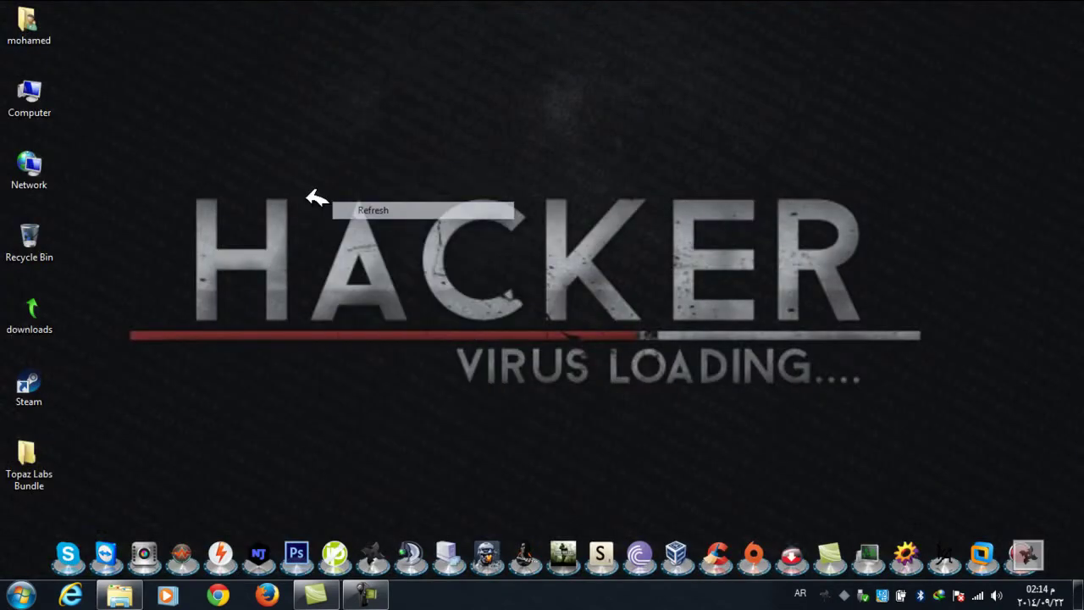
Step: Open the Adobe Photoshop CS6 (64 Bit) folder under Program Files, Adobe on Local Disk (C:)
{"action": "double_click", "coordinate": [29, 97]}
{"action": "double_click", "coordinate": [250, 140]}
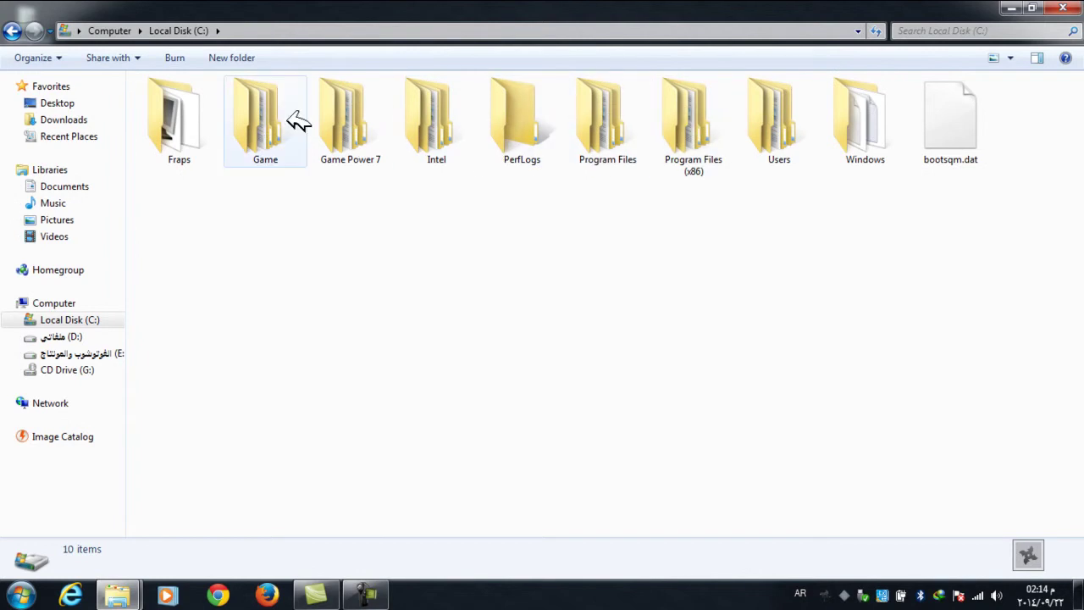
{"action": "double_click", "coordinate": [608, 147]}
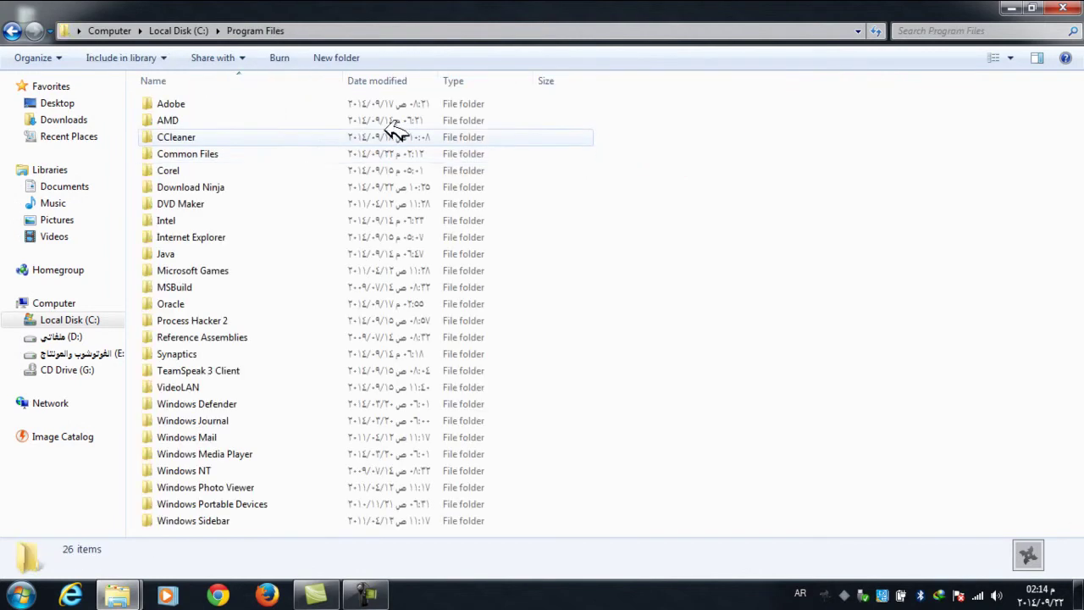
{"action": "double_click", "coordinate": [247, 103]}
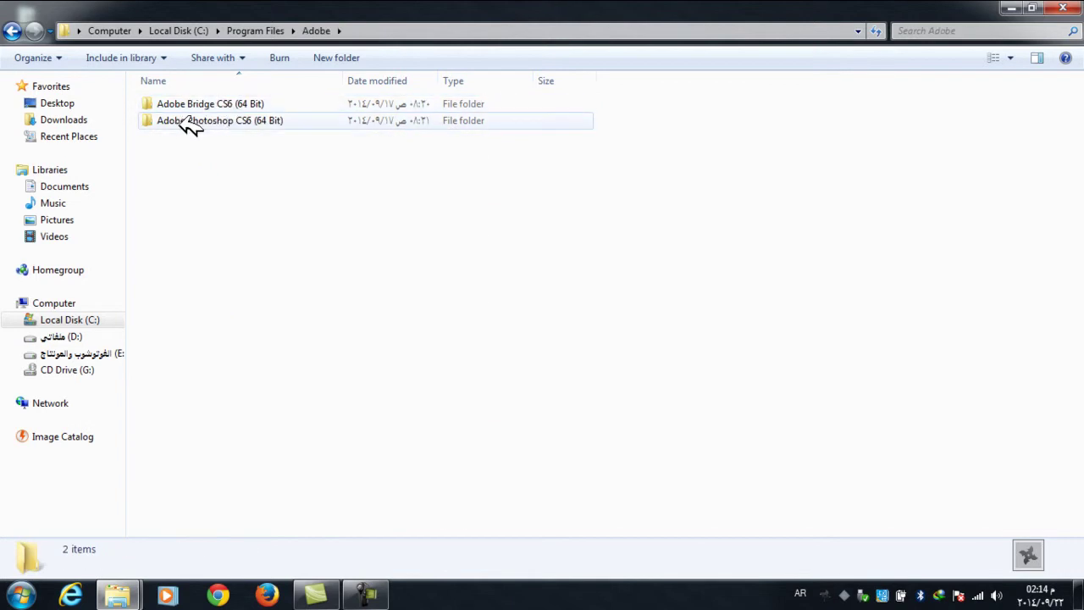
{"action": "double_click", "coordinate": [195, 123]}
{"action": "double_click", "coordinate": [351, 6]}
{"action": "left_click_drag", "start_coordinate": [379, 68], "coordinate": [410, 62]}
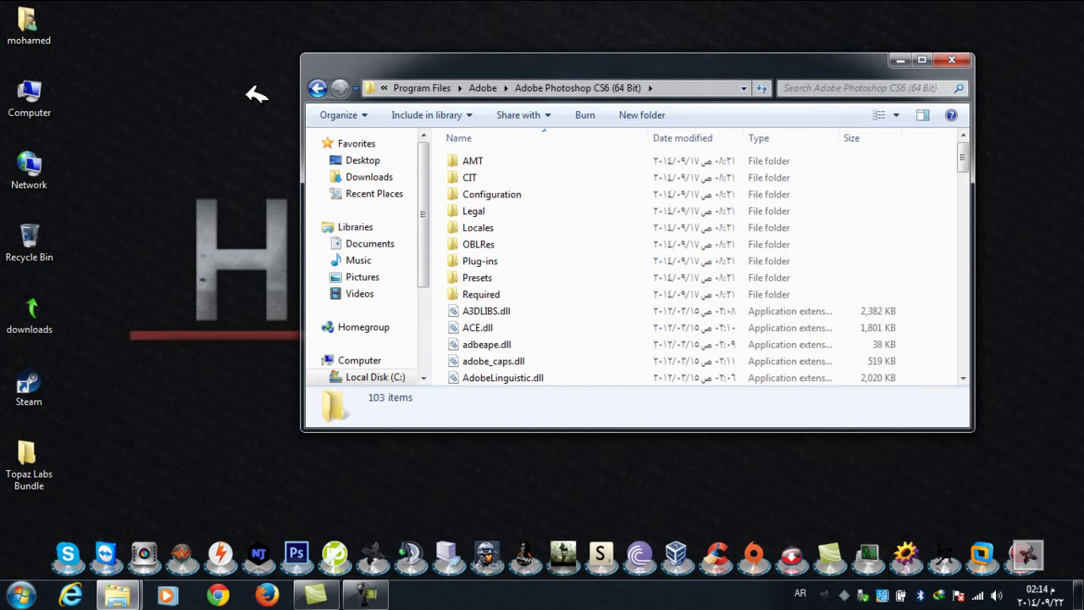
{"action": "left_click_drag", "start_coordinate": [415, 61], "coordinate": [357, 57]}
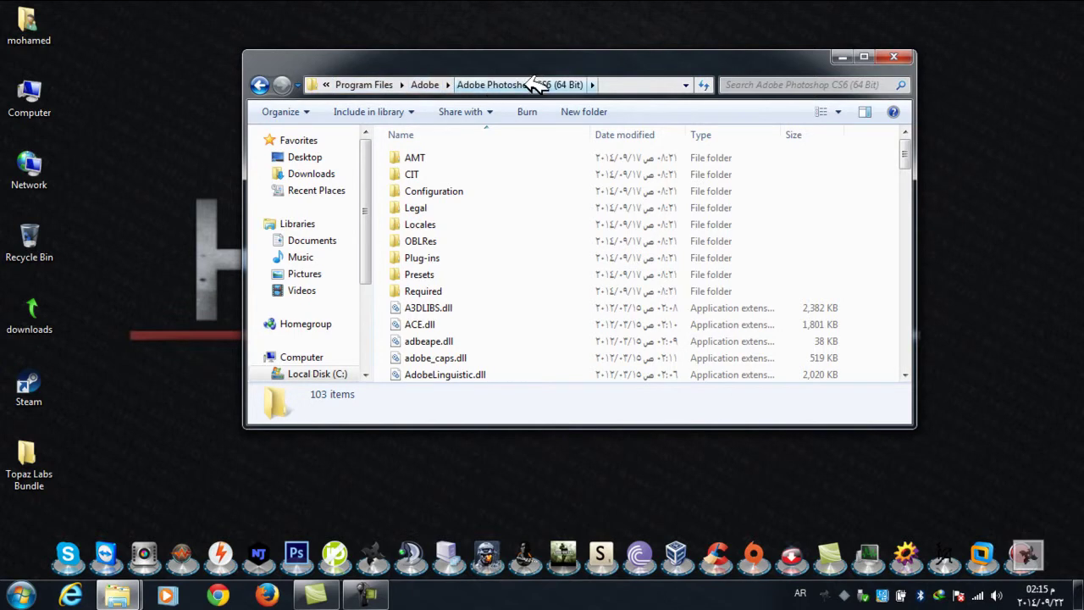
{"action": "left_click_drag", "start_coordinate": [423, 60], "coordinate": [413, 50]}
{"action": "right_click", "coordinate": [366, 21]}
{"action": "left_click", "coordinate": [393, 66]}
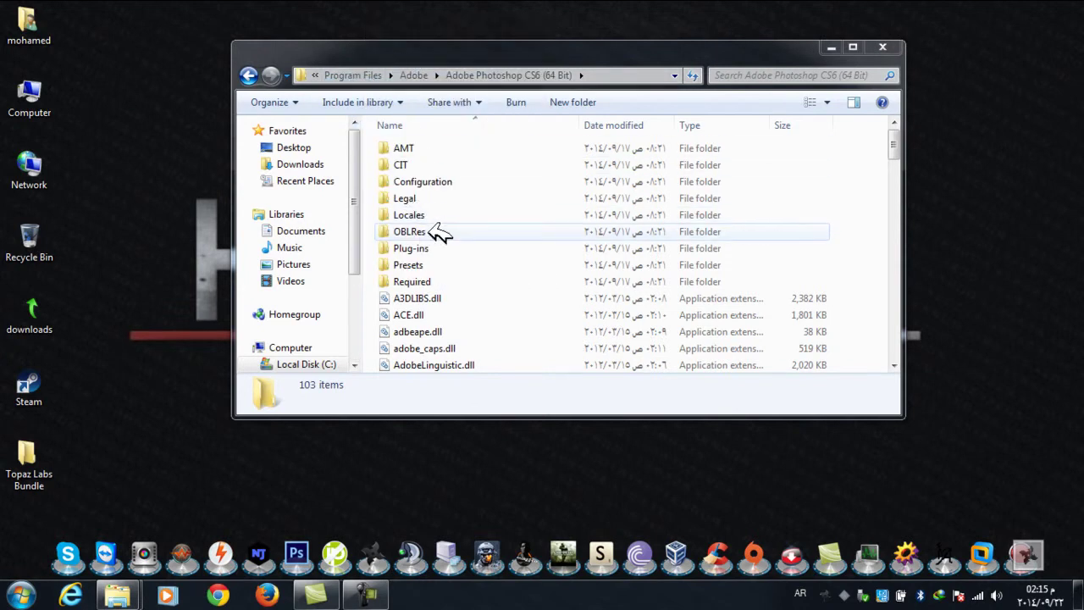
{"action": "double_click", "coordinate": [460, 48]}
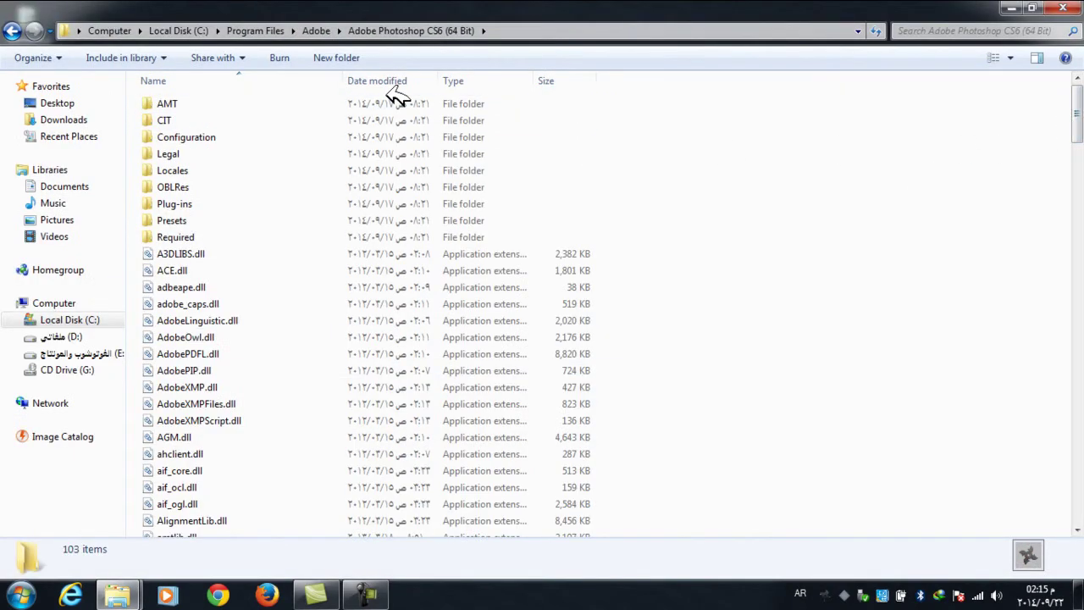
Step: Paste the copied Topaz Labs folder into the Plug-ins folder of Adobe Photoshop CS6 (64 Bit), granting administrator permission, and close the window
{"action": "left_click", "coordinate": [316, 31]}
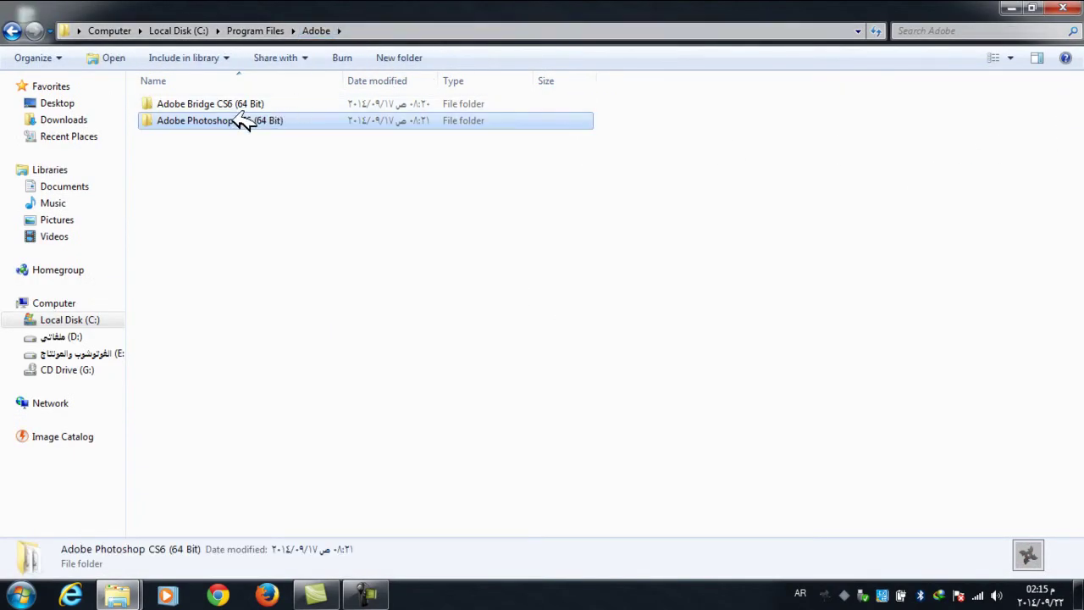
{"action": "double_click", "coordinate": [243, 119]}
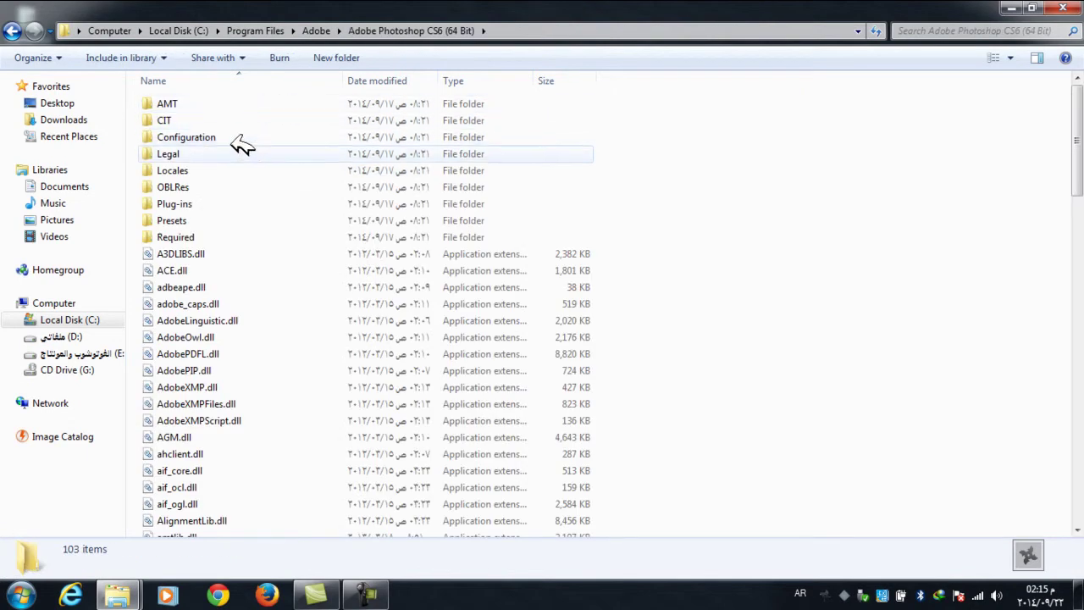
{"action": "double_click", "coordinate": [169, 206]}
{"action": "right_click", "coordinate": [175, 169]}
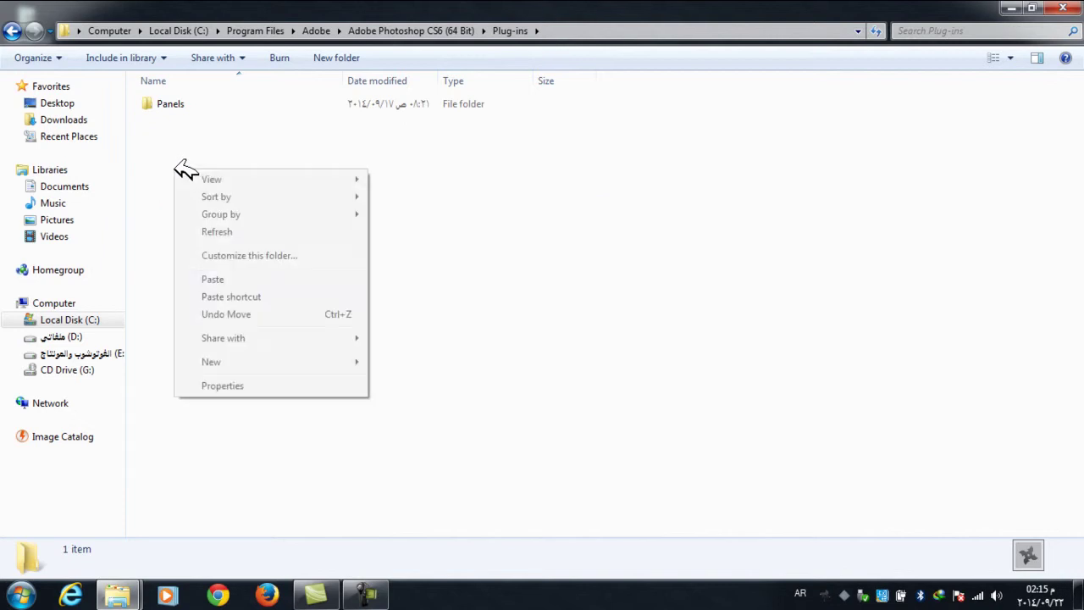
{"action": "left_click", "coordinate": [222, 280]}
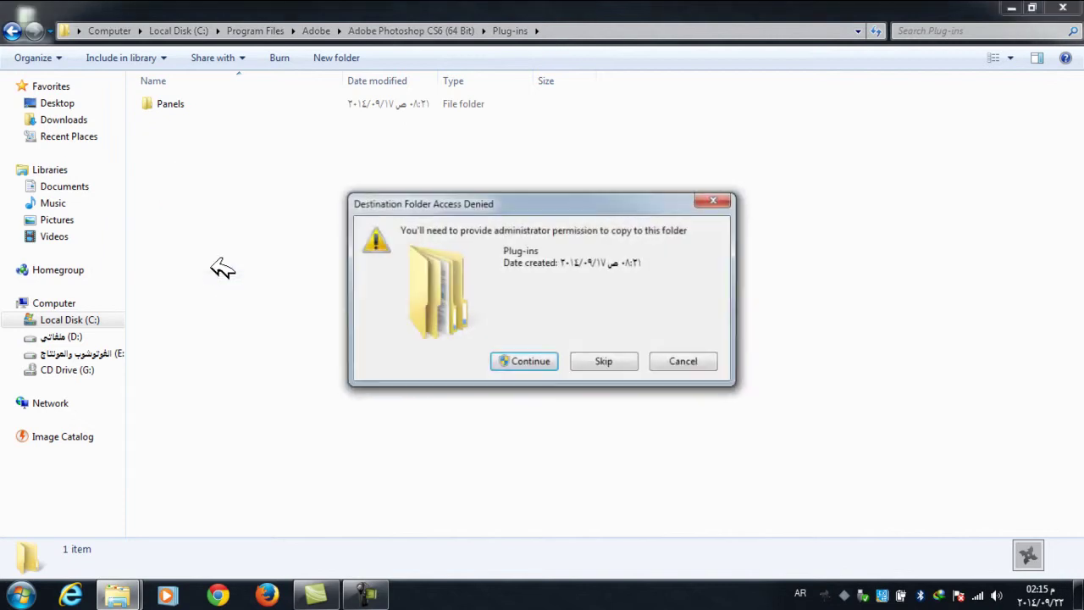
{"action": "left_click", "coordinate": [509, 358]}
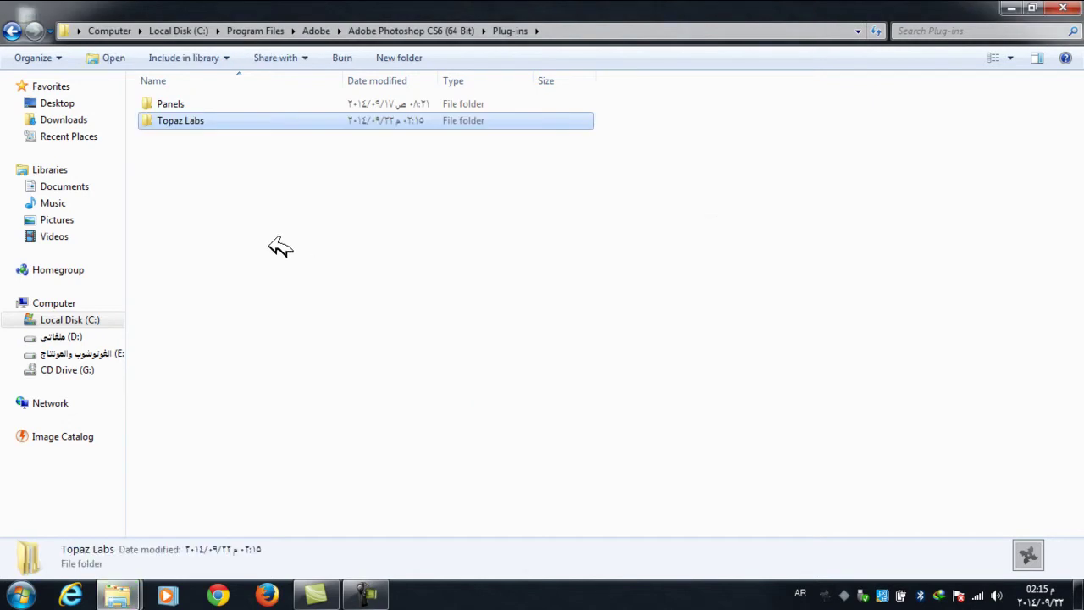
{"action": "left_click", "coordinate": [230, 194]}
{"action": "left_click_drag", "start_coordinate": [208, 123], "coordinate": [255, 266]}
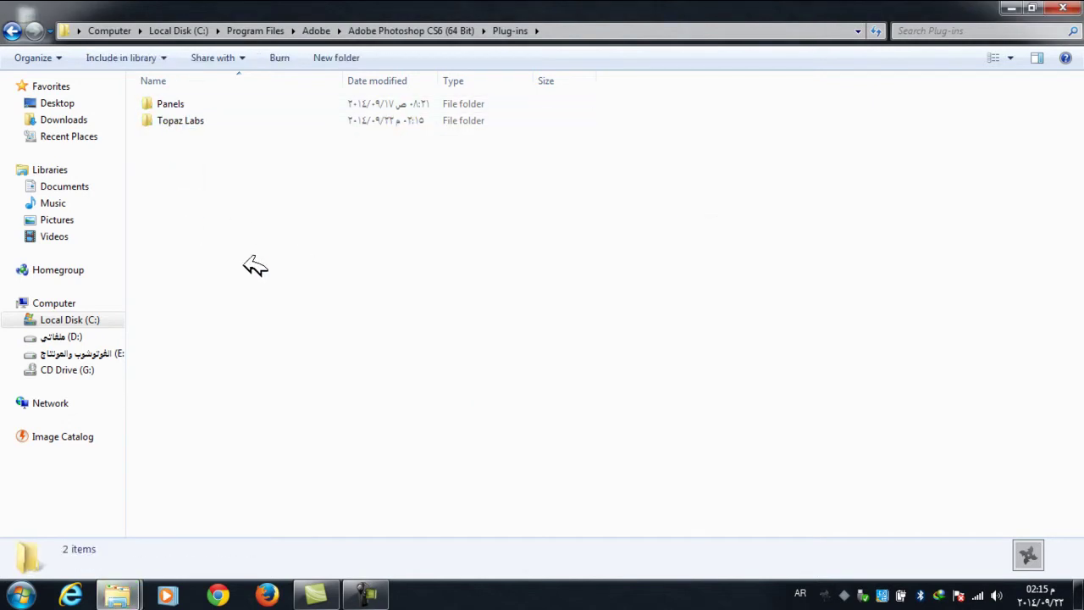
{"action": "left_click", "coordinate": [1063, 7]}
{"action": "right_click", "coordinate": [199, 110]}
{"action": "left_click", "coordinate": [262, 158]}
{"action": "right_click", "coordinate": [311, 138]}
{"action": "left_click", "coordinate": [343, 184]}
{"action": "right_click", "coordinate": [335, 154]}
{"action": "left_click", "coordinate": [371, 199]}
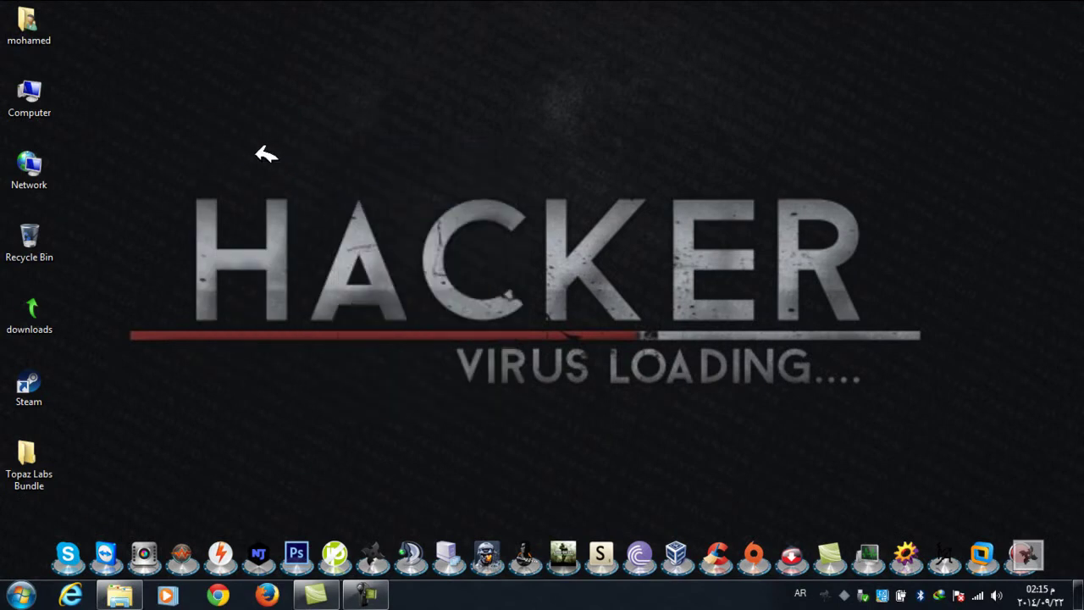
{"action": "right_click", "coordinate": [244, 195]}
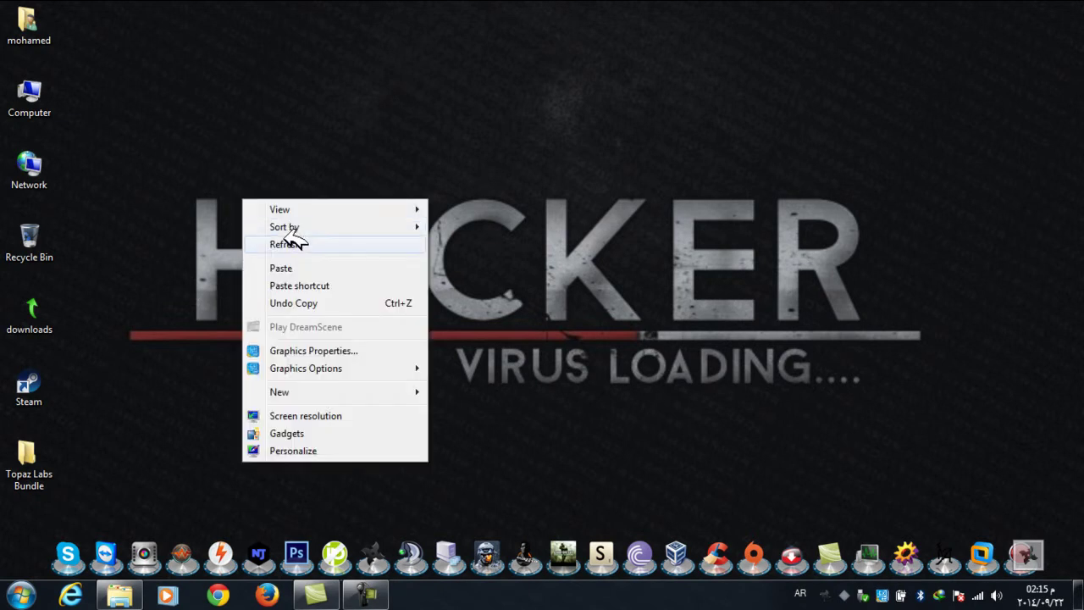
{"action": "left_click", "coordinate": [294, 242]}
Step: Open the SN text file from the inner Topaz Labs Bundle folder and leave only its window showing on the desktop
{"action": "double_click", "coordinate": [48, 452]}
{"action": "double_click", "coordinate": [246, 104]}
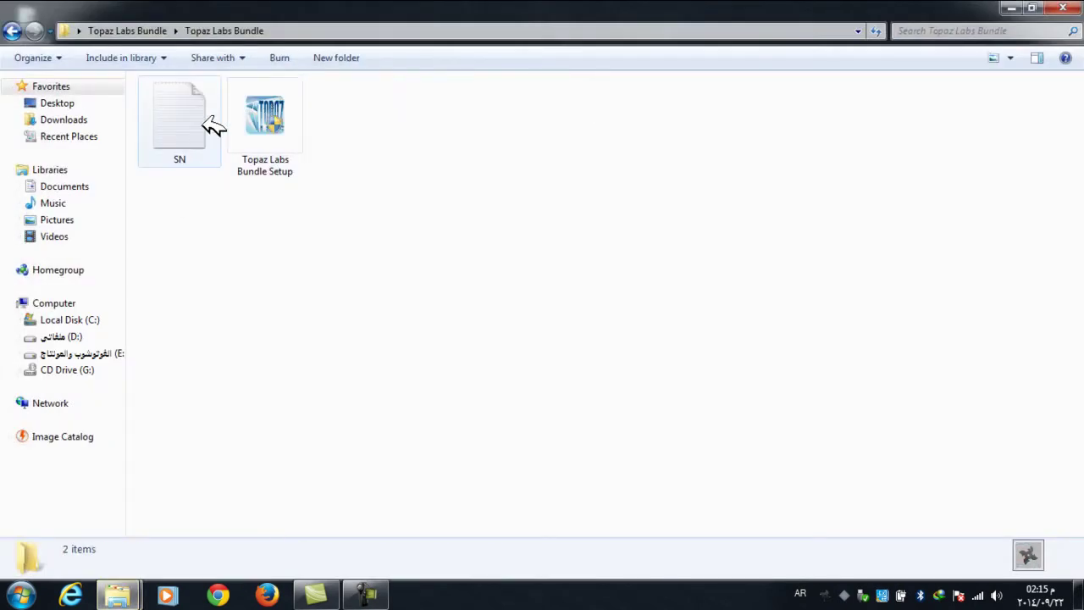
{"action": "double_click", "coordinate": [207, 140]}
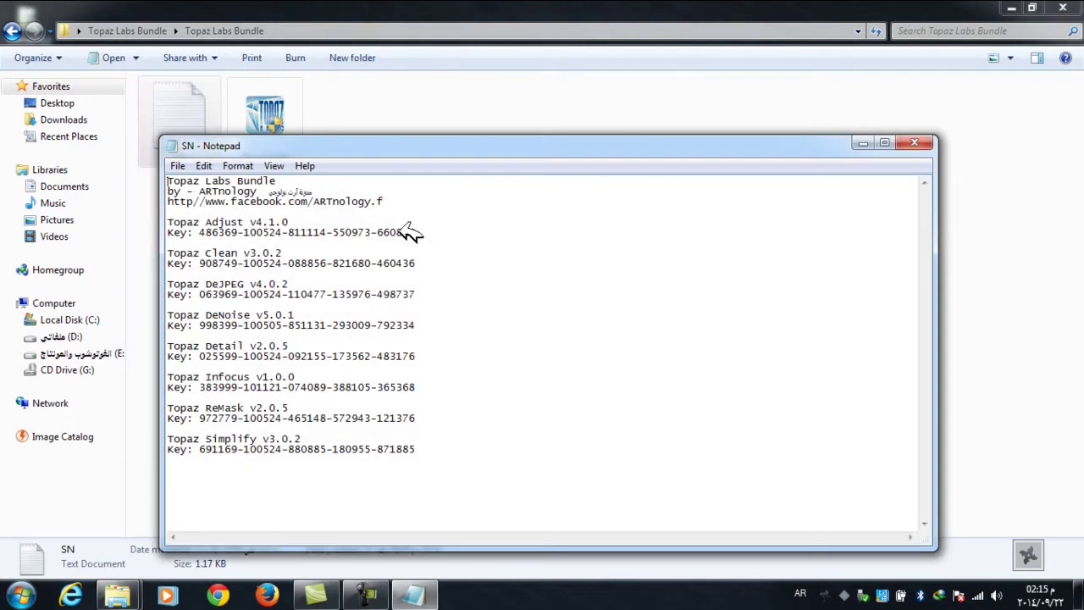
{"action": "key", "text": "super+Home"}
{"action": "left_click_drag", "start_coordinate": [794, 150], "coordinate": [796, 61]}
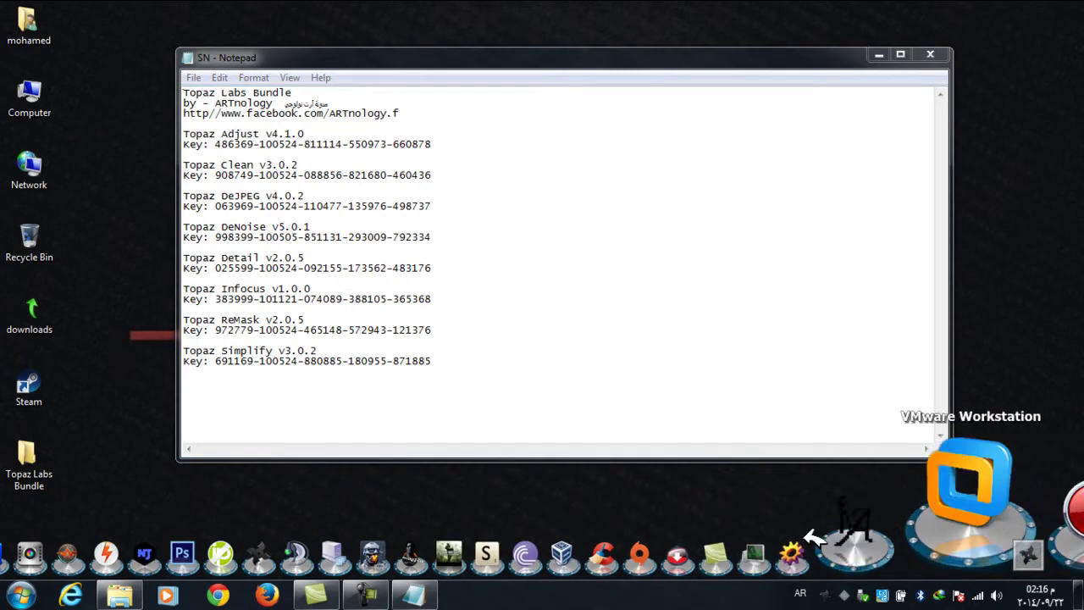
Step: Launch Adobe Photoshop CS6 with the SN file minimized, and check that Topaz Labs is listed among the filters
{"action": "left_click", "coordinate": [313, 506]}
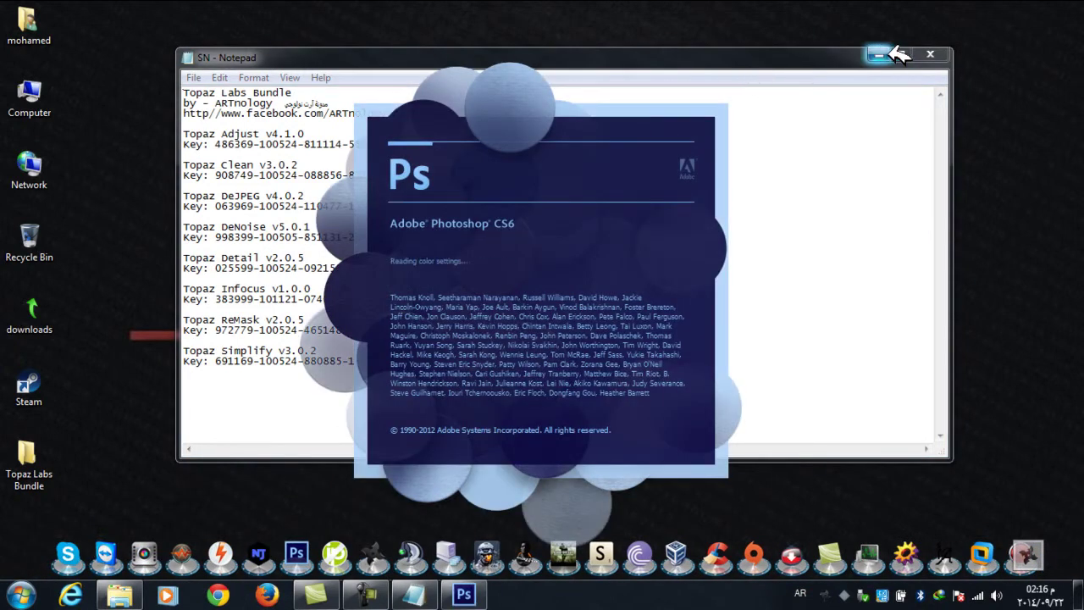
{"action": "left_click", "coordinate": [878, 54]}
{"action": "left_click", "coordinate": [415, 593]}
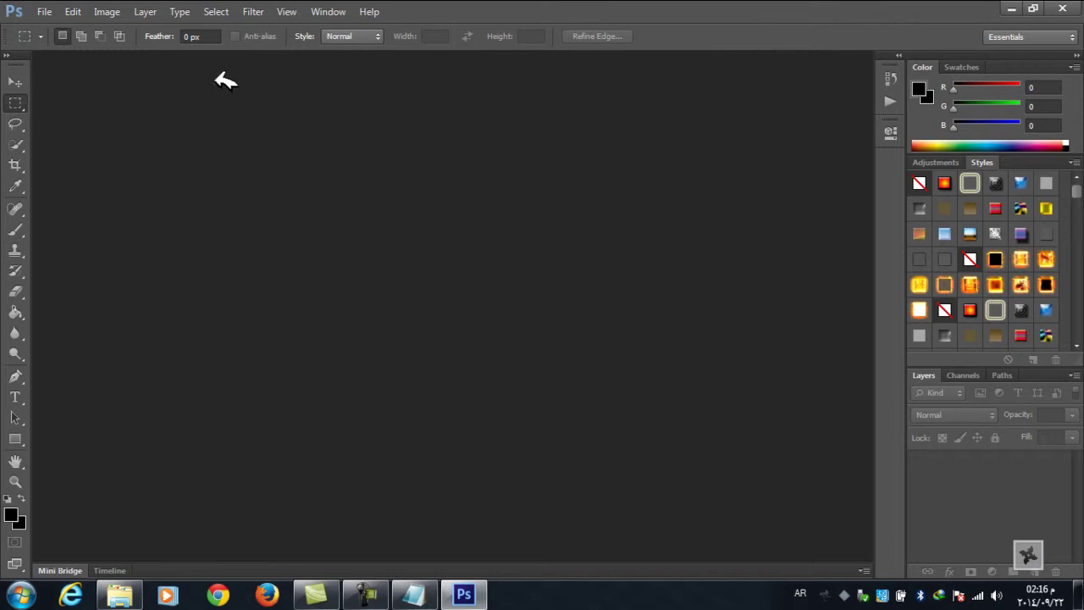
{"action": "left_click", "coordinate": [253, 12]}
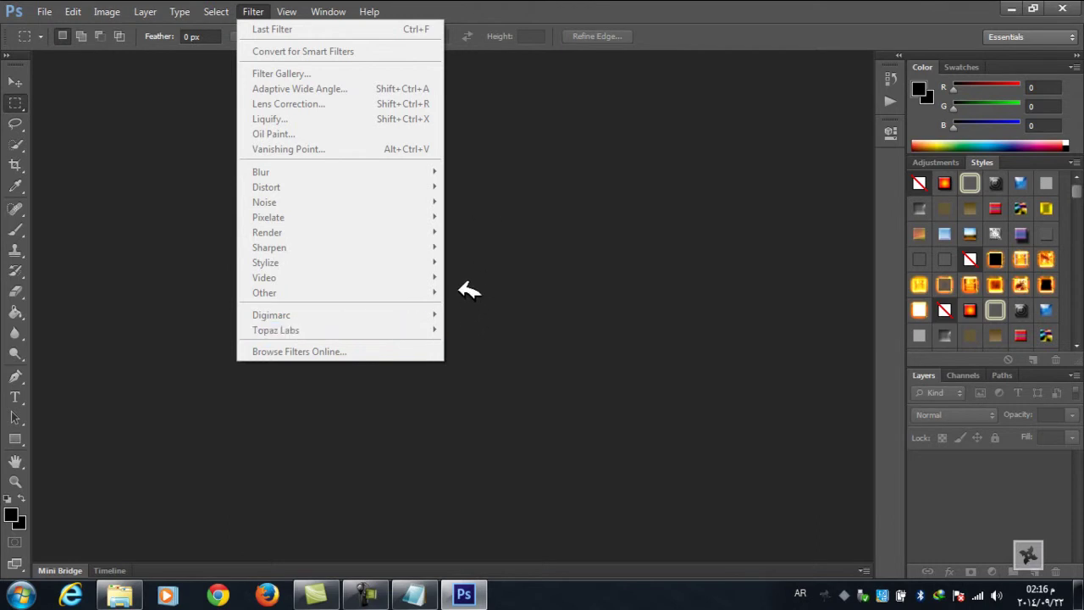
{"action": "left_click", "coordinate": [242, 373]}
Step: Open the New Bitmap Image file from the personal user folder in Photoshop
{"action": "left_click", "coordinate": [44, 11]}
{"action": "left_click", "coordinate": [80, 41]}
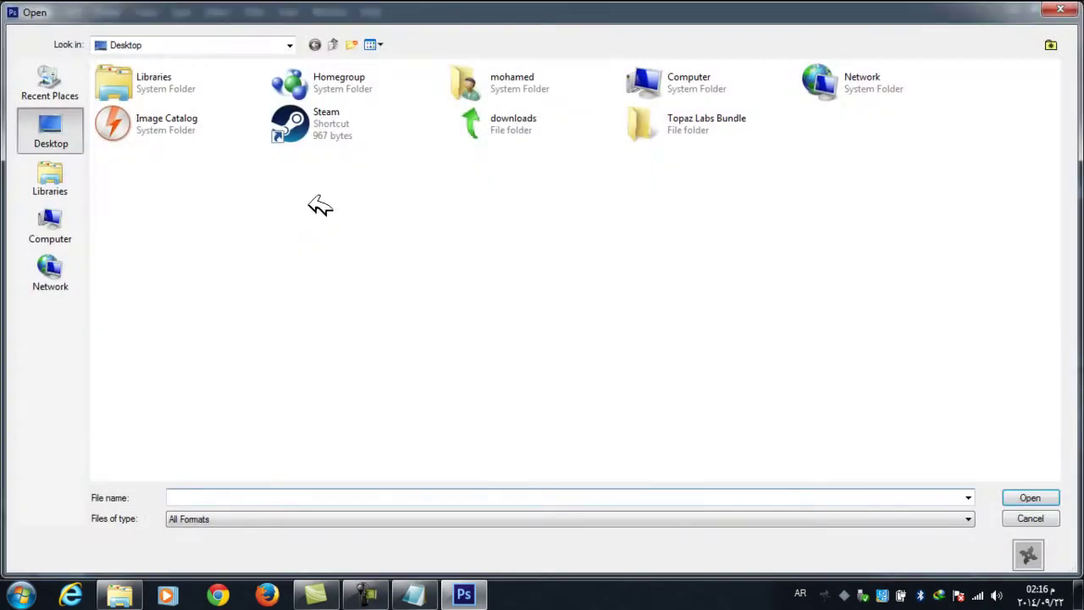
{"action": "double_click", "coordinate": [515, 85]}
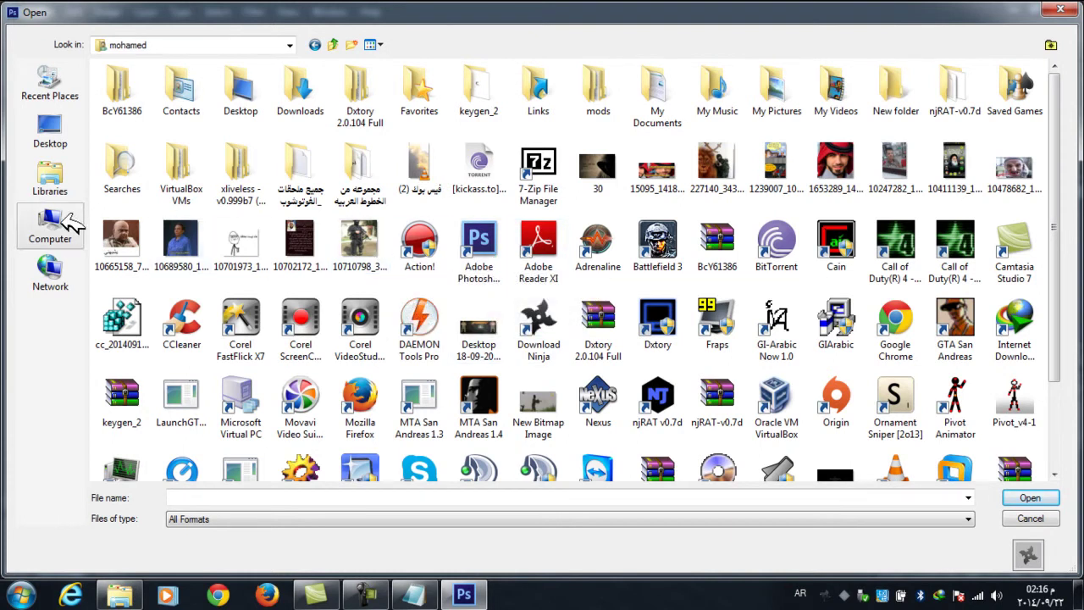
{"action": "left_click_drag", "start_coordinate": [1059, 310], "coordinate": [1051, 407]}
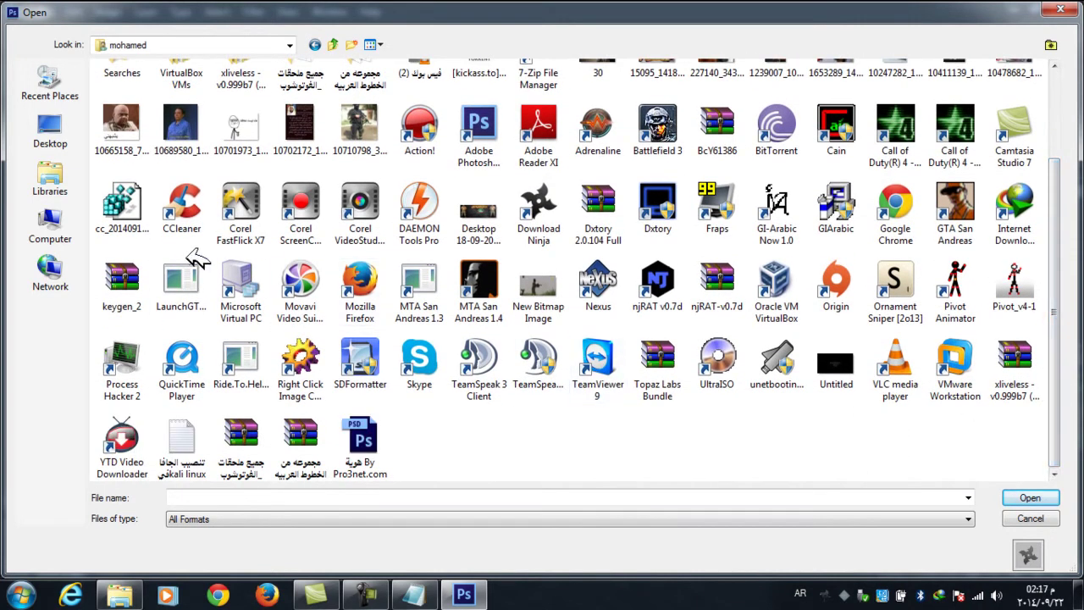
{"action": "double_click", "coordinate": [543, 282]}
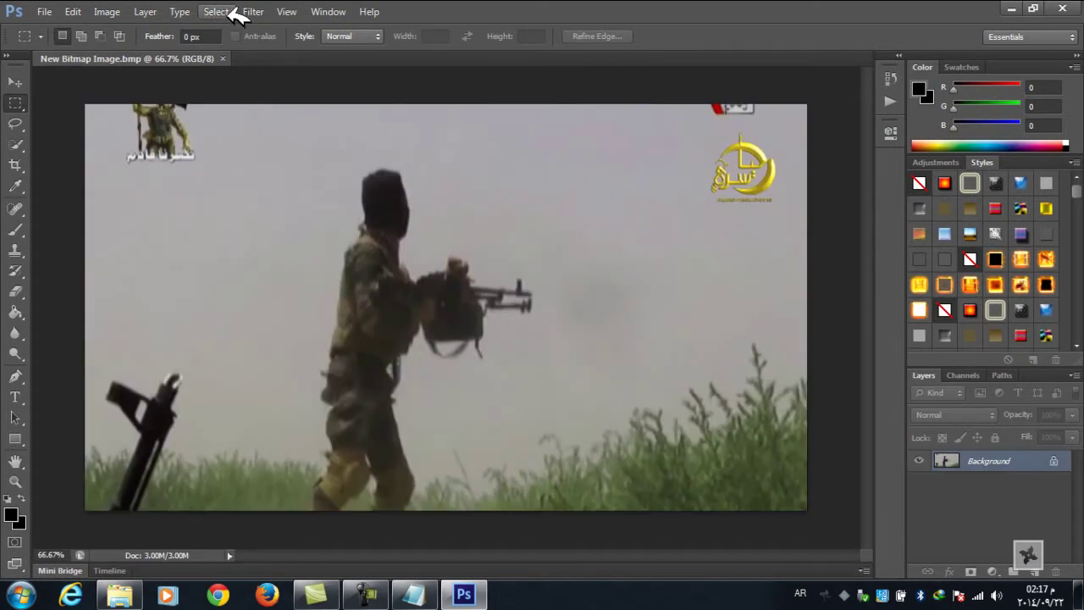
Step: Start the Topaz Adjust 4 filter on the opened image
{"action": "left_click", "coordinate": [253, 12]}
{"action": "mouse_move", "coordinate": [363, 324]}
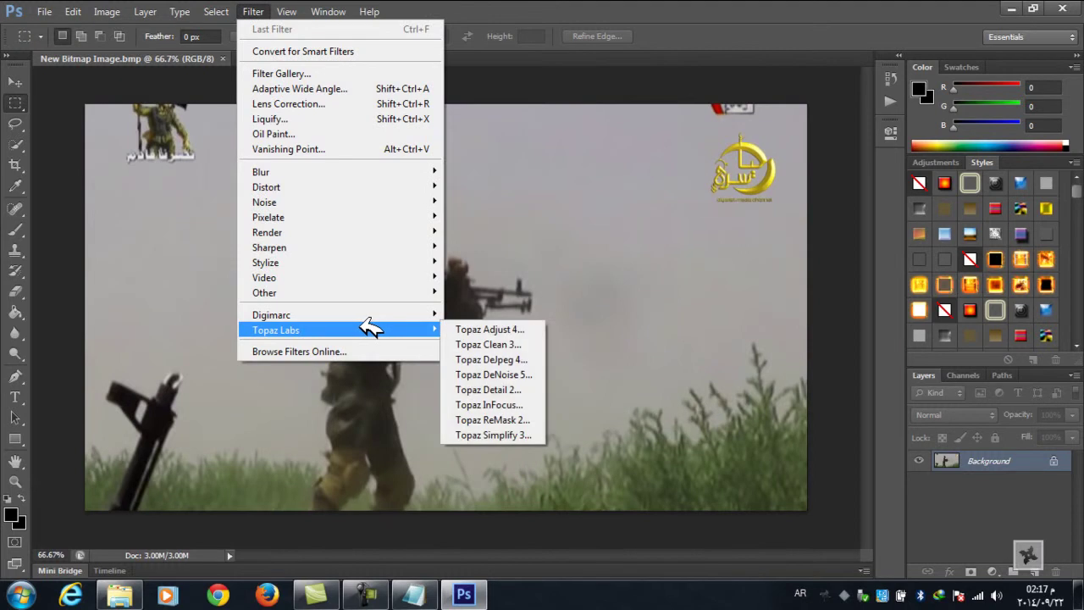
{"action": "left_click", "coordinate": [478, 330]}
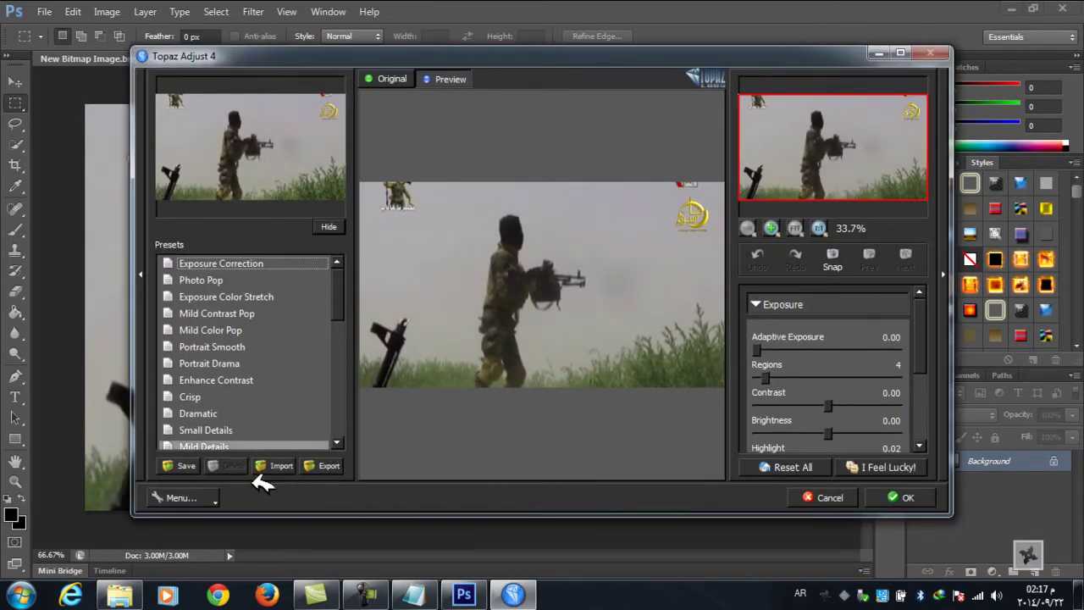
Step: Open the licence key activation form of Topaz Adjust 4 and fill in the name
{"action": "left_click", "coordinate": [178, 498]}
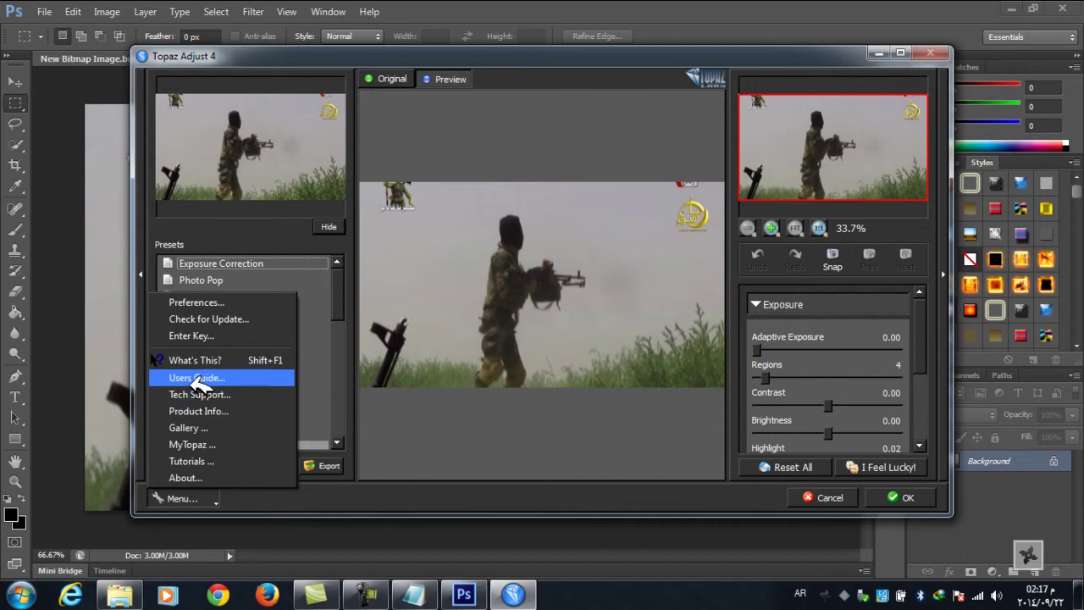
{"action": "left_click", "coordinate": [193, 335]}
{"action": "left_click", "coordinate": [458, 244]}
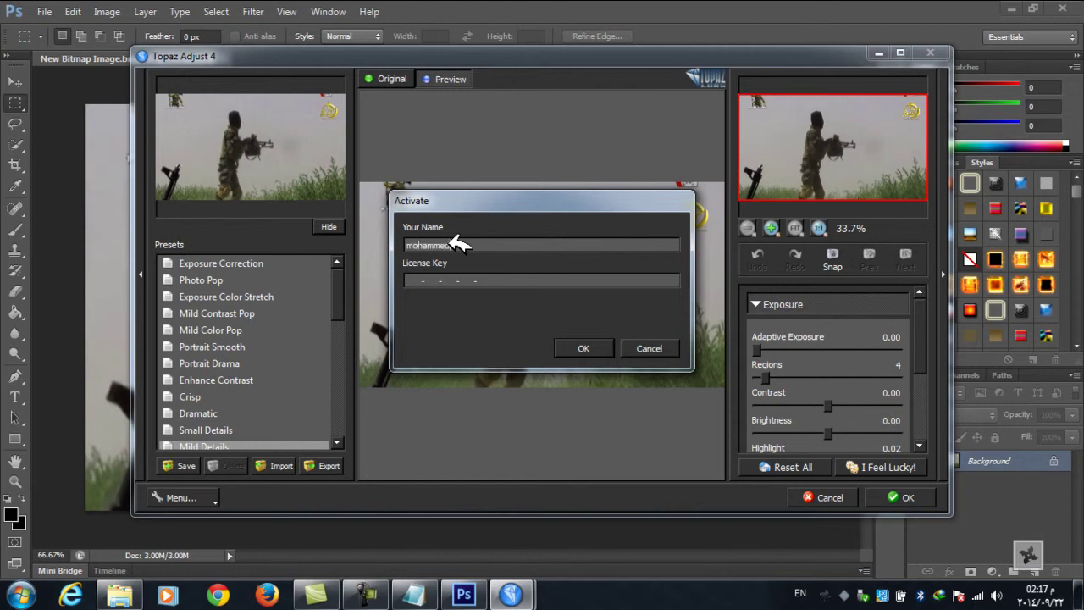
Step: Copy the Topaz Adjust v4.1.0 licence key from the SN text file and return to the activation form
{"action": "left_click", "coordinate": [414, 595]}
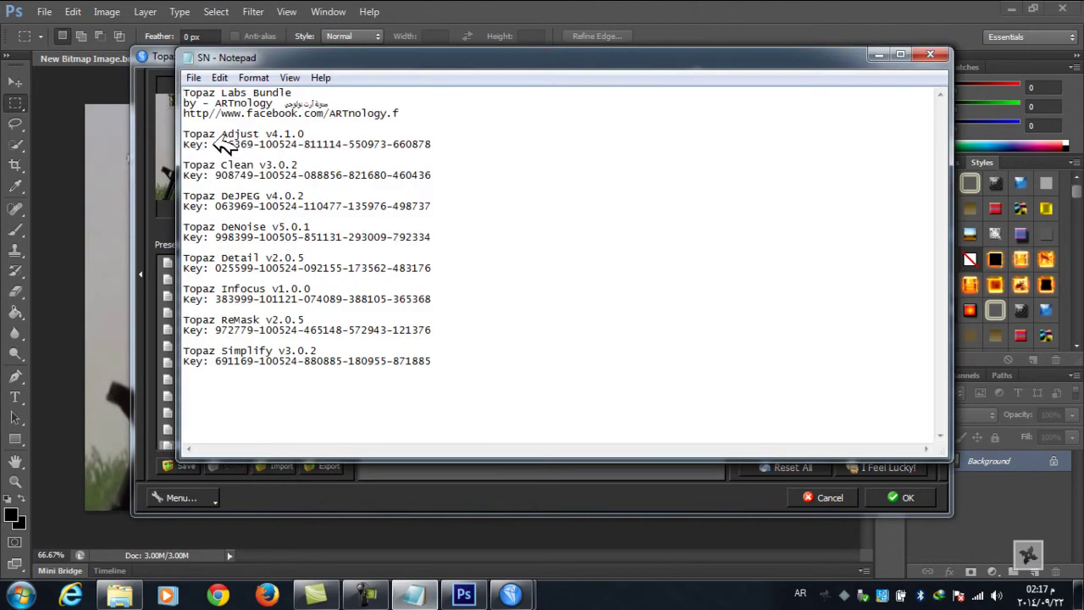
{"action": "left_click_drag", "start_coordinate": [214, 143], "coordinate": [430, 148]}
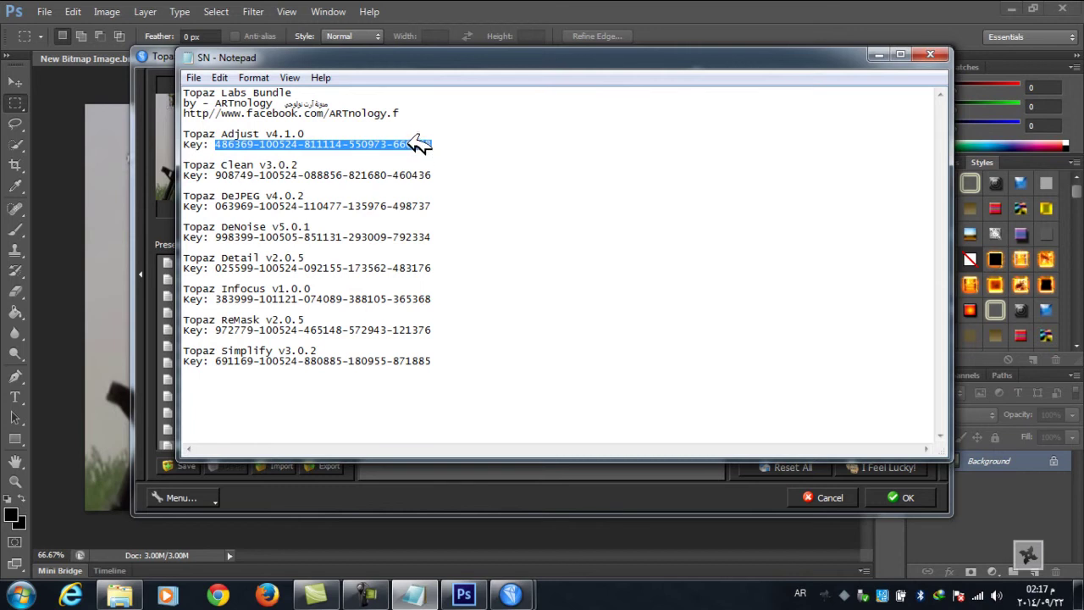
{"action": "right_click", "coordinate": [420, 146]}
{"action": "left_click", "coordinate": [449, 193]}
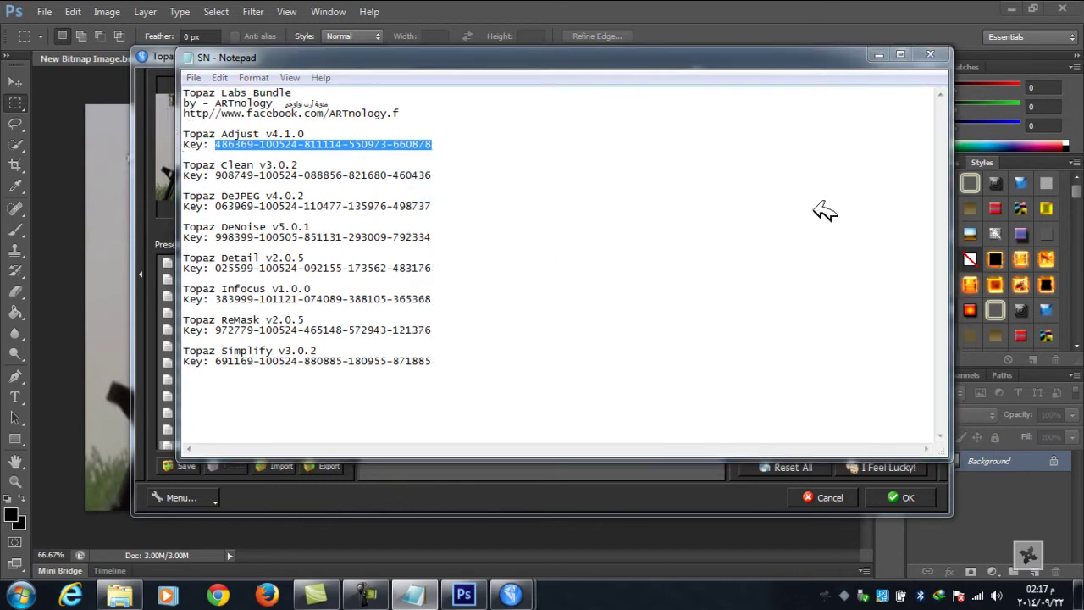
{"action": "left_click", "coordinate": [880, 54]}
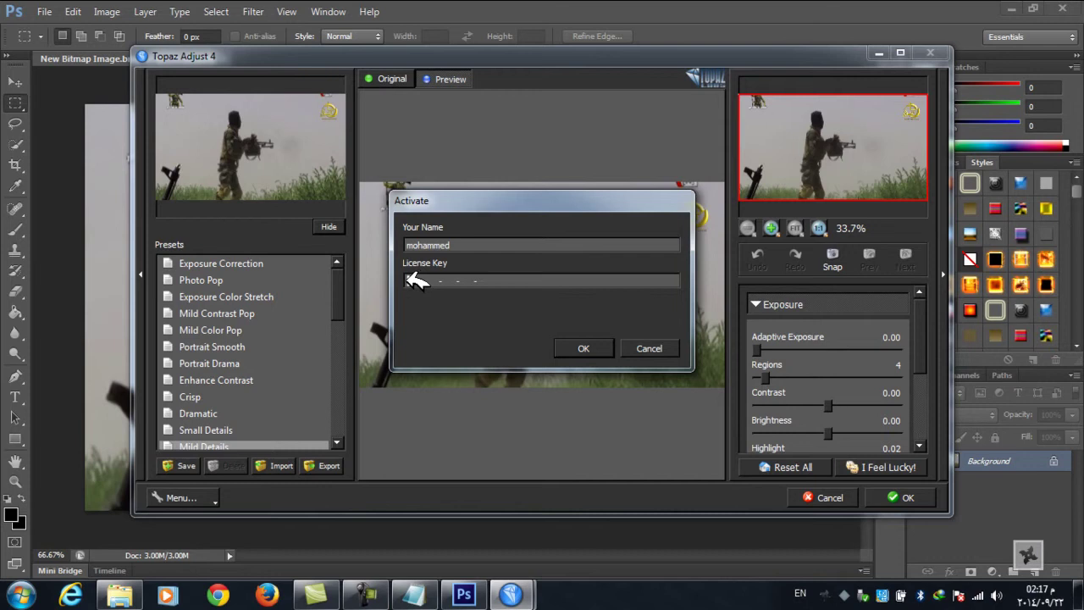
Step: Paste the licence key into the License Key field and complete the Topaz Adjust 4 activation
{"action": "key", "text": "ctrl+v"}
{"action": "left_click", "coordinate": [571, 347]}
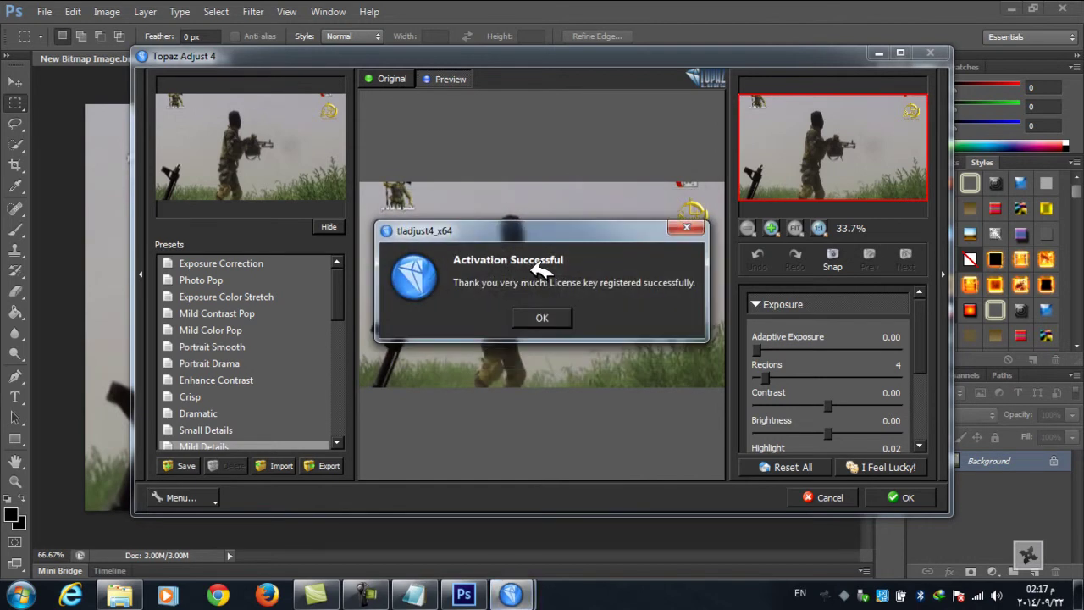
{"action": "left_click", "coordinate": [547, 317]}
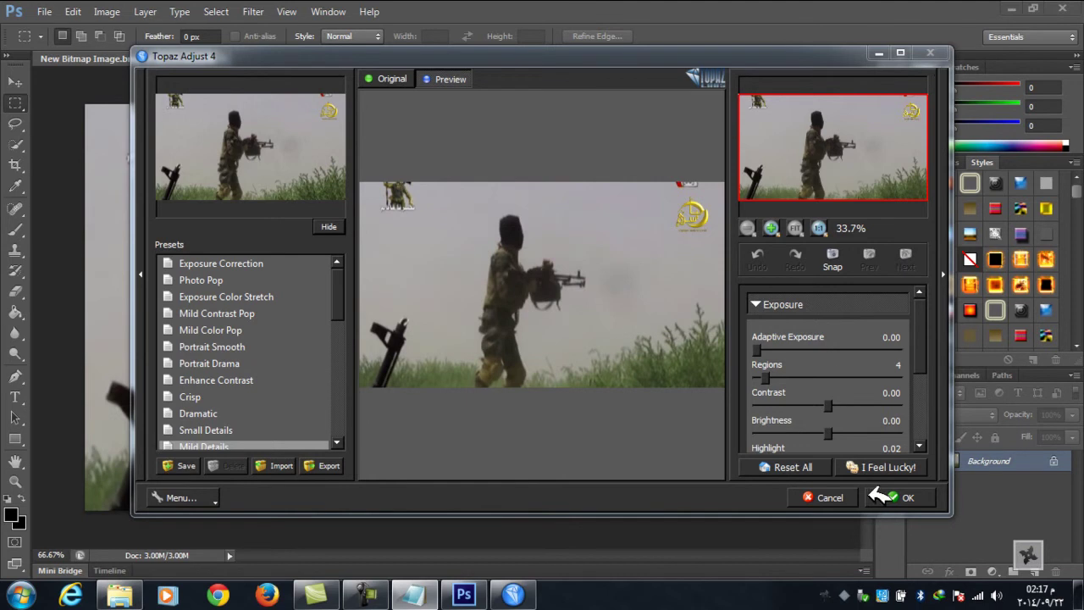
Step: Apply the Topaz Adjust 4 filter and start the Topaz Clean 3 filter on the same image
{"action": "left_click", "coordinate": [873, 496]}
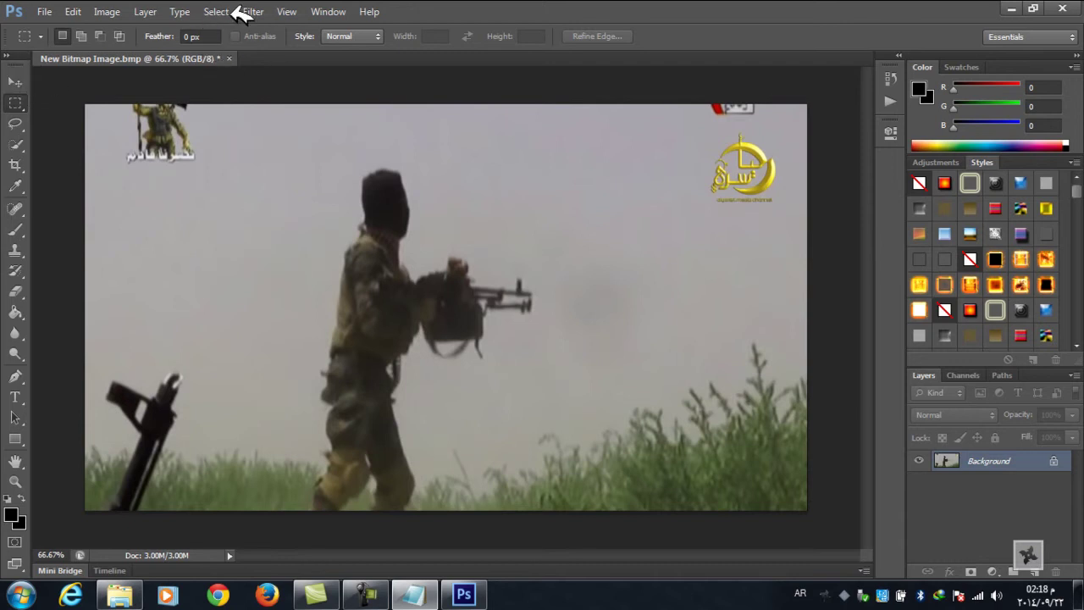
{"action": "key", "text": "alt+t"}
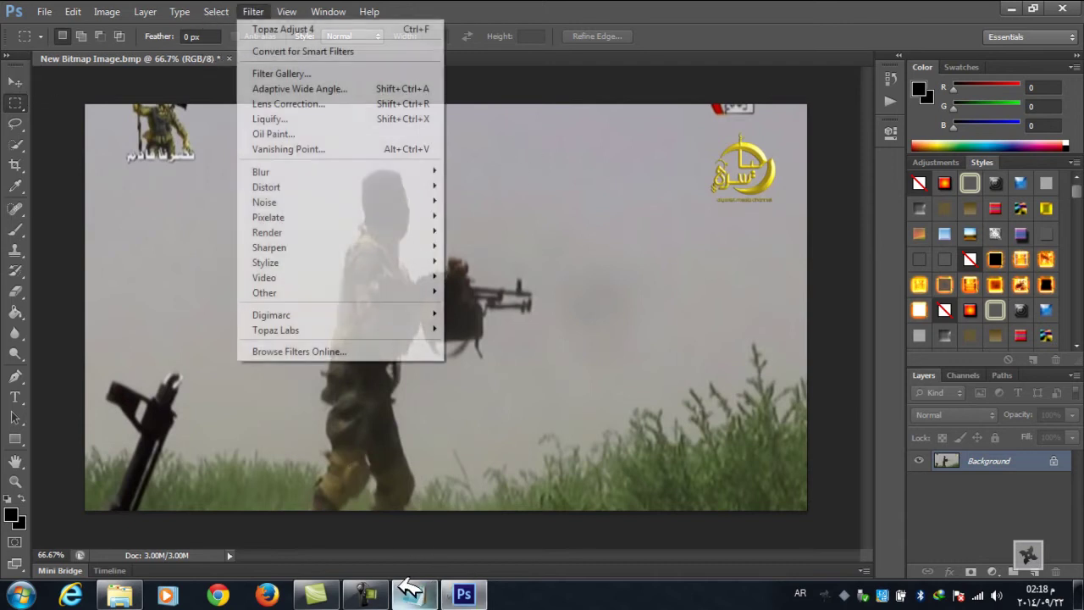
{"action": "mouse_move", "coordinate": [417, 332]}
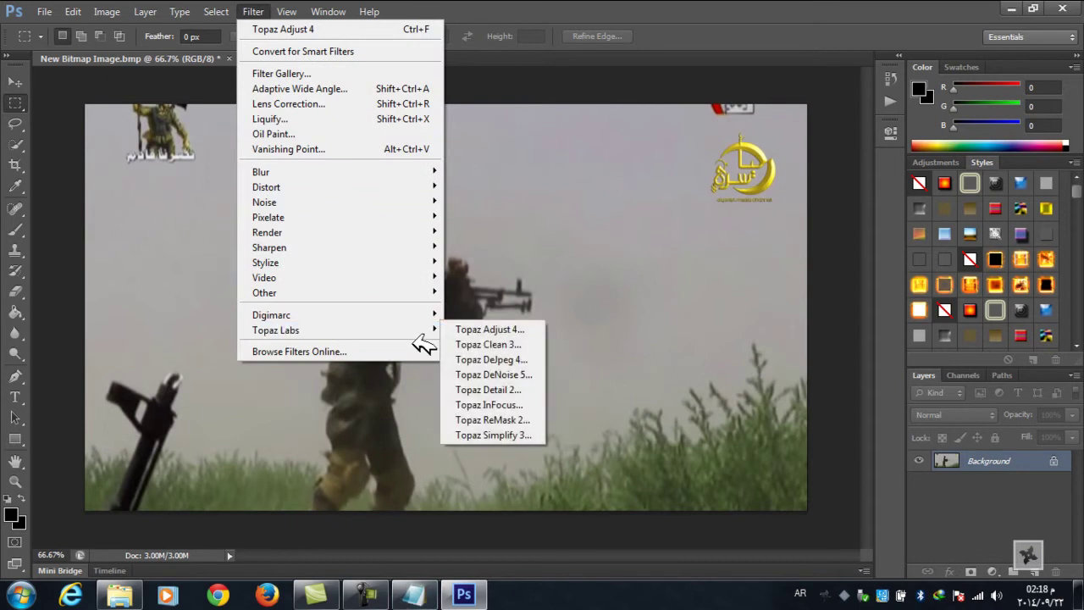
{"action": "left_click", "coordinate": [469, 345]}
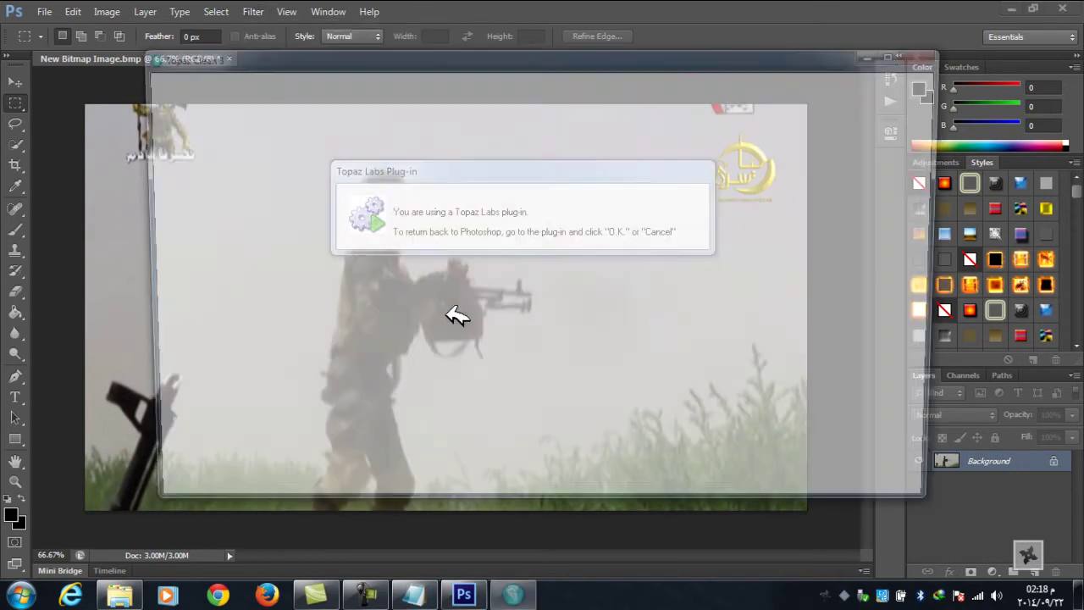
Step: Open the licence key activation form of Topaz Clean 3 and copy the Topaz Clean v3.0.2 key from the SN text file
{"action": "left_click", "coordinate": [190, 497]}
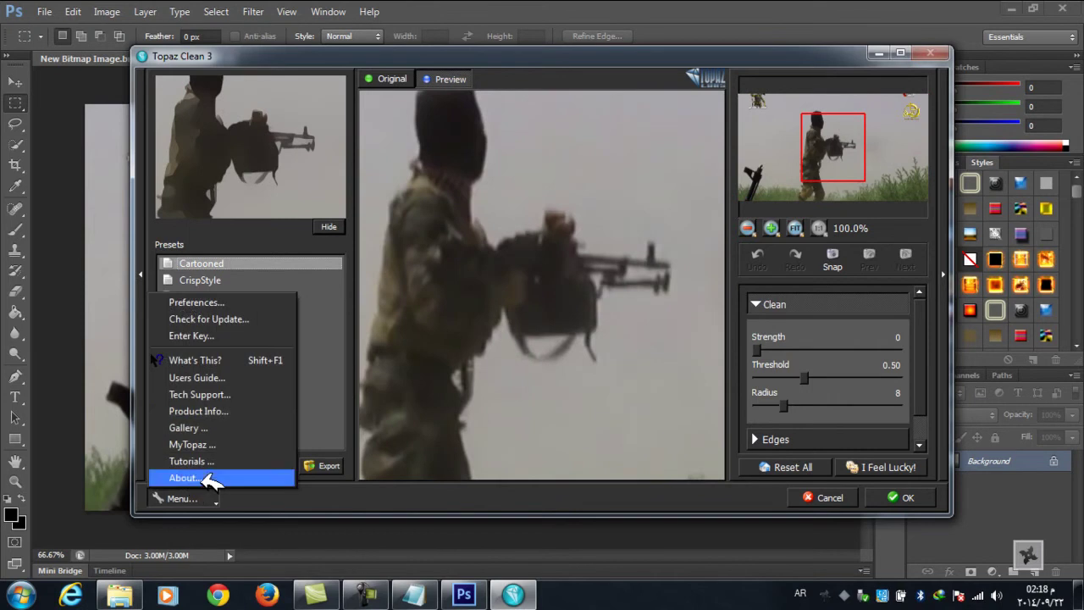
{"action": "left_click", "coordinate": [240, 337]}
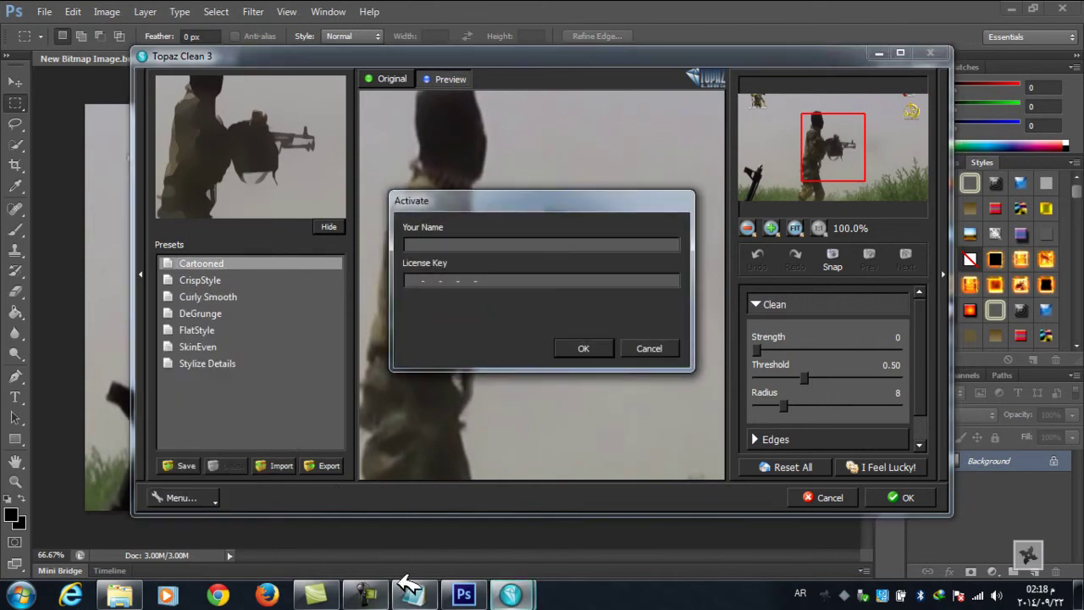
{"action": "left_click", "coordinate": [415, 595]}
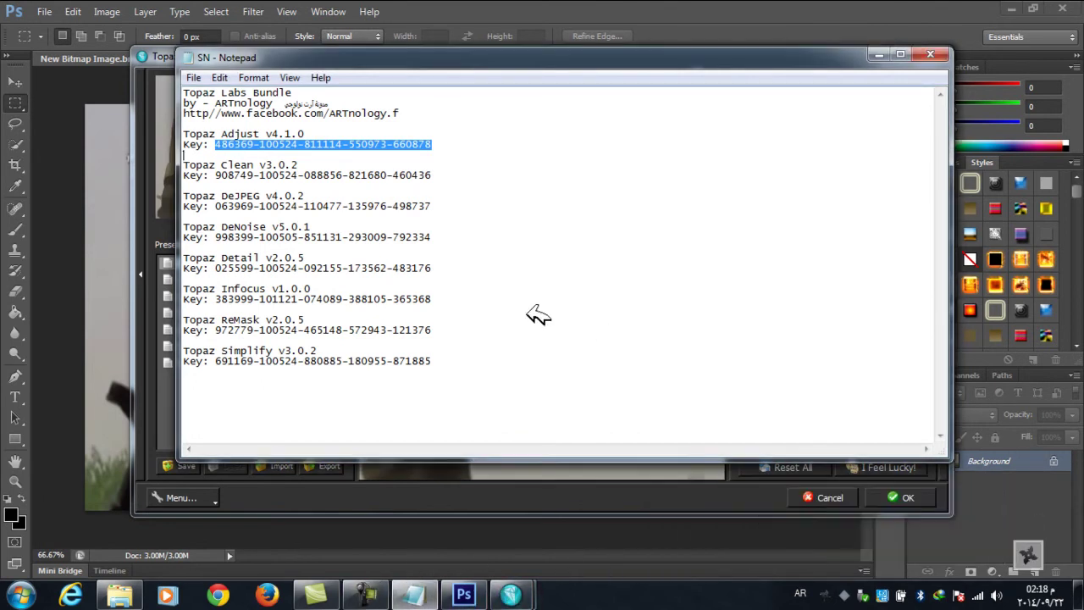
{"action": "left_click_drag", "start_coordinate": [432, 174], "coordinate": [223, 173]}
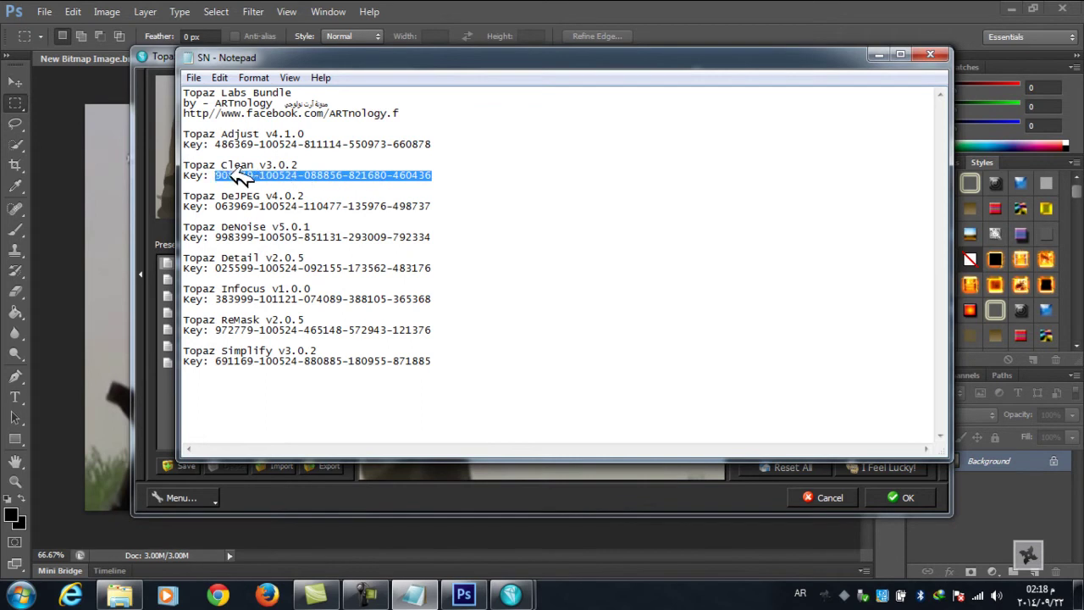
{"action": "right_click", "coordinate": [241, 175]}
{"action": "left_click", "coordinate": [292, 226]}
{"action": "left_click", "coordinate": [878, 55]}
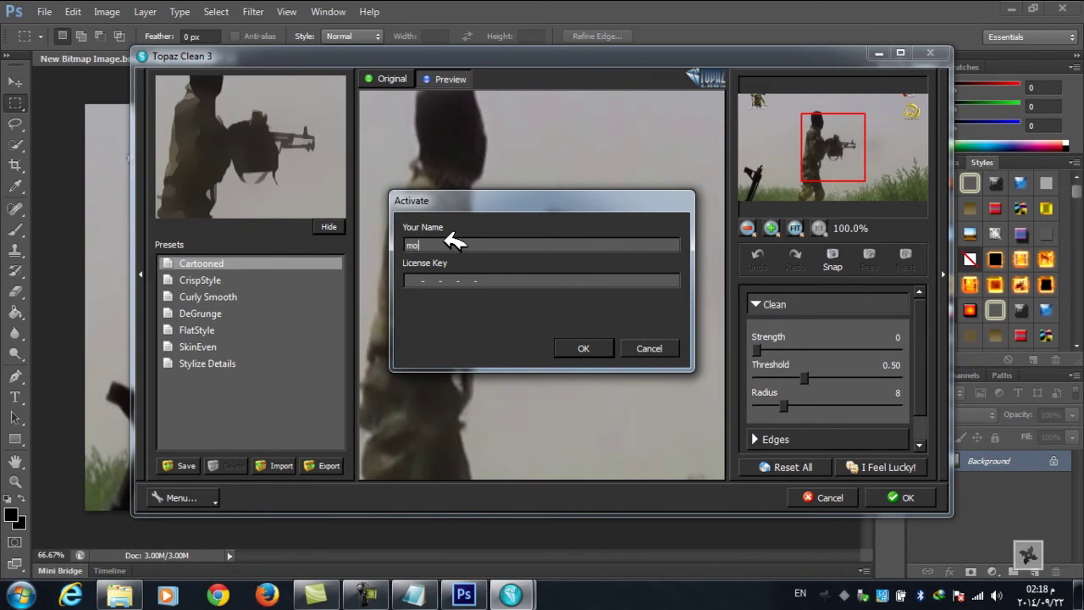
Step: Fill in the name and License Key fields to activate Topaz Clean 3, and apply the filter to the image
{"action": "left_click", "coordinate": [415, 282]}
{"action": "key", "text": "ctrl+v"}
{"action": "left_click", "coordinate": [583, 348]}
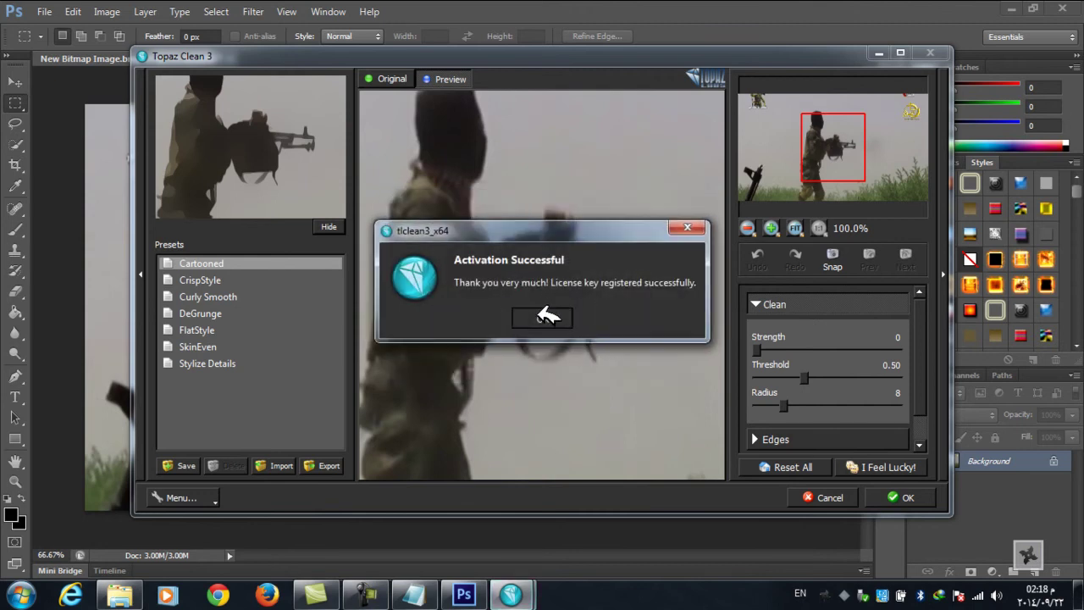
{"action": "left_click", "coordinate": [542, 316]}
{"action": "left_click", "coordinate": [928, 498]}
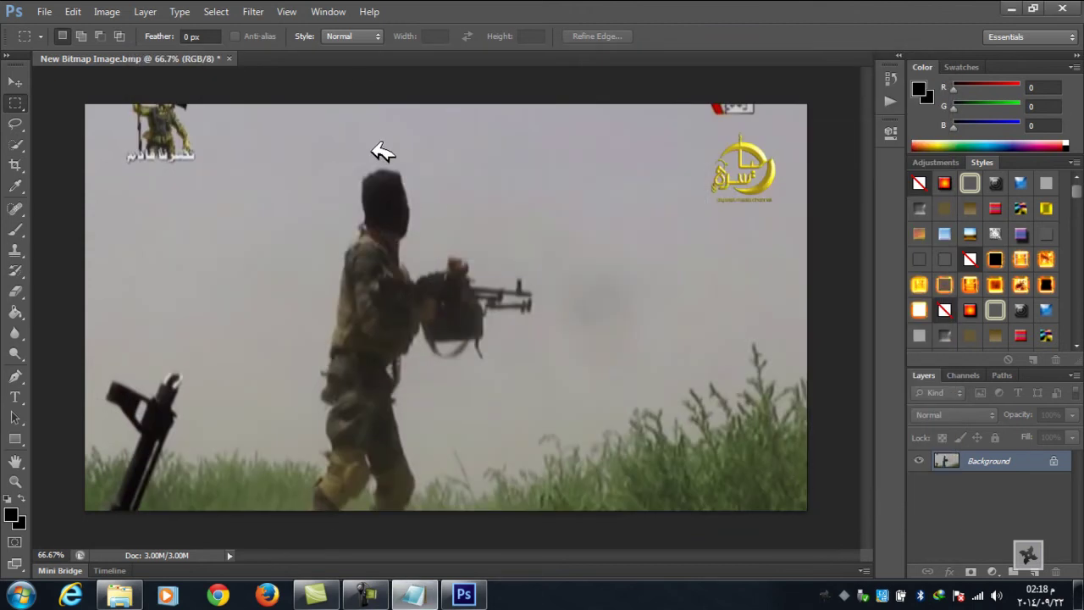
Step: Review the remaining Topaz Labs filters and their licence key entries in the SN text file, and return to Photoshop
{"action": "left_click", "coordinate": [253, 11]}
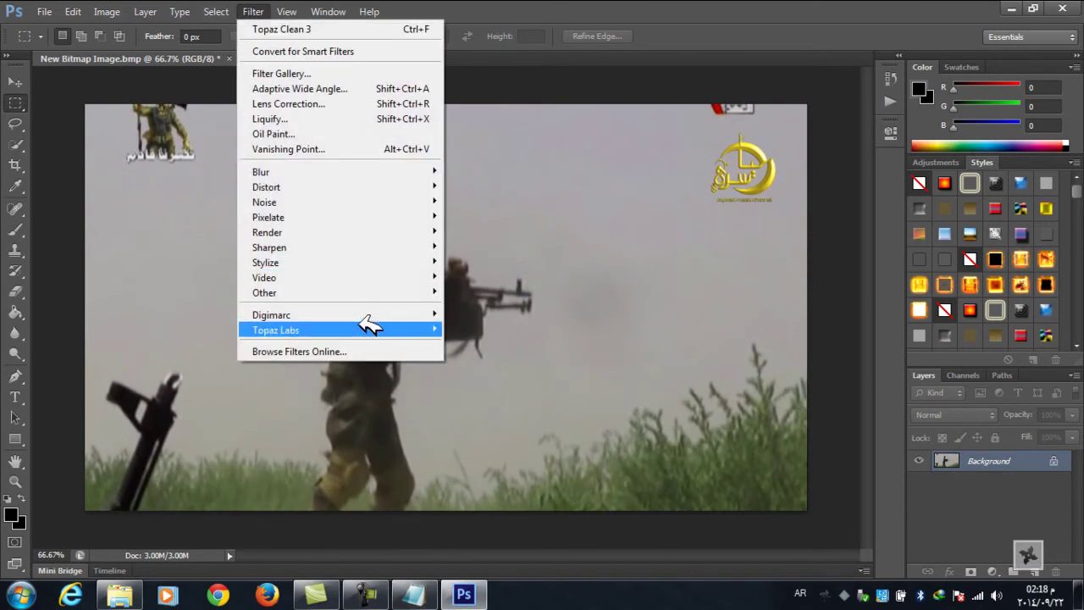
{"action": "mouse_move", "coordinate": [375, 327]}
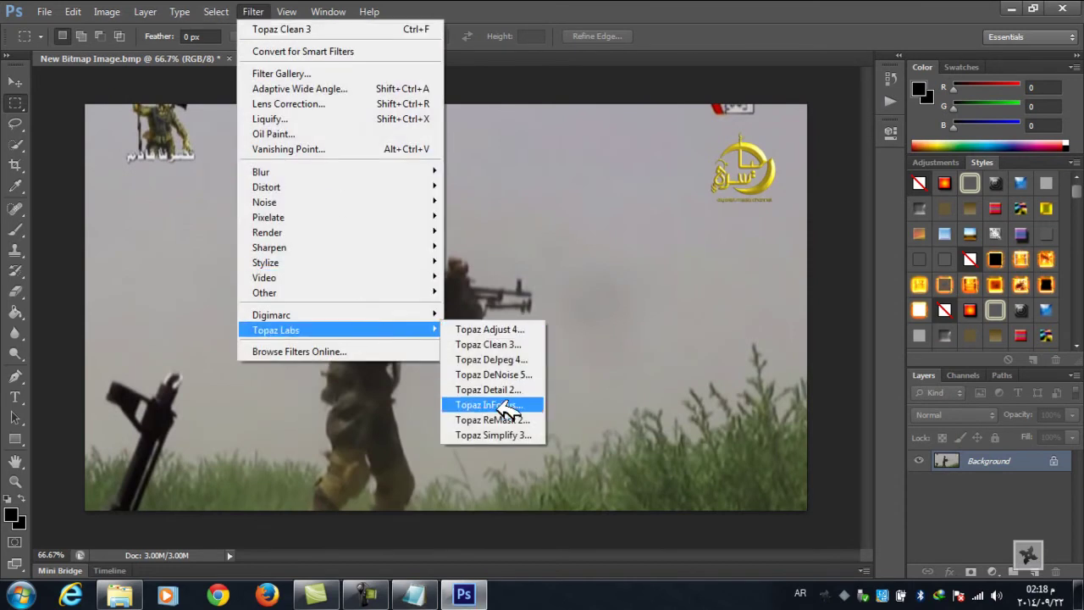
{"action": "left_click", "coordinate": [412, 594]}
{"action": "left_click", "coordinate": [363, 411]}
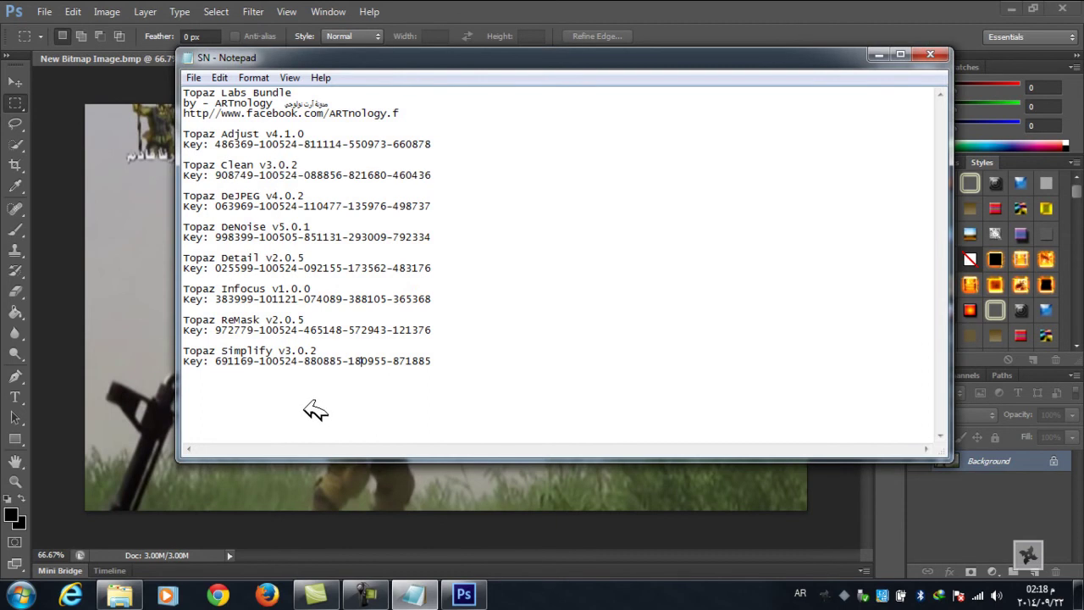
{"action": "left_click_drag", "start_coordinate": [257, 413], "coordinate": [516, 363]}
{"action": "left_click", "coordinate": [515, 363]}
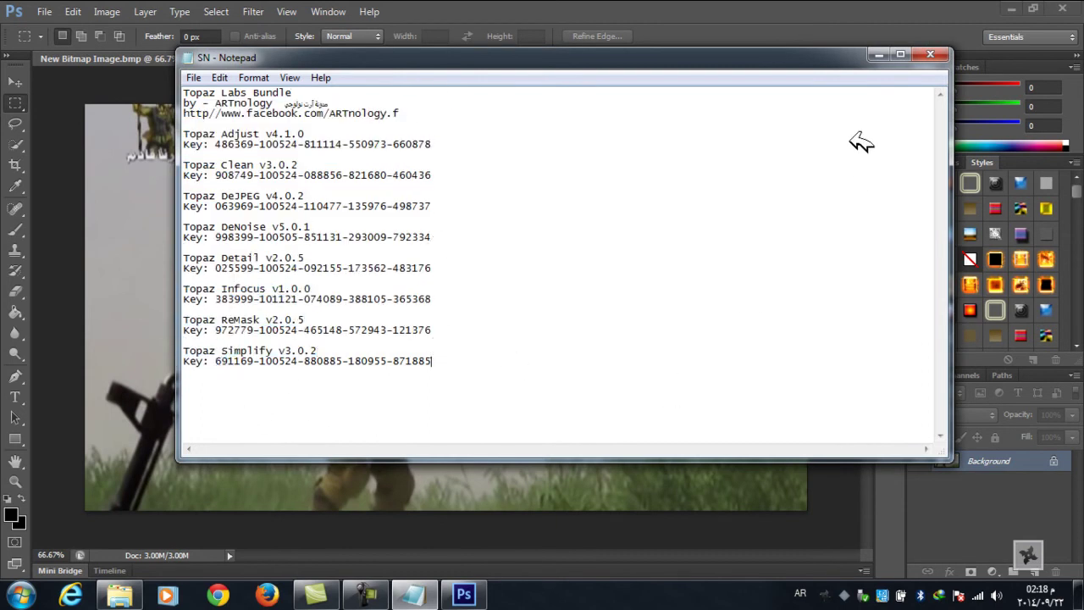
{"action": "left_click", "coordinate": [879, 55]}
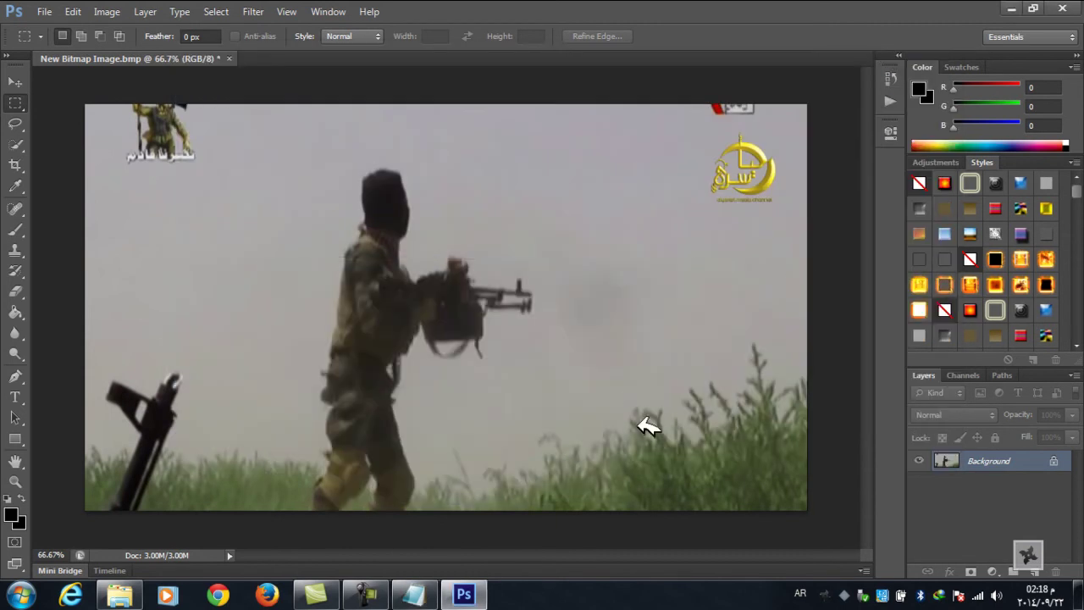
{"action": "left_click", "coordinate": [372, 593]}
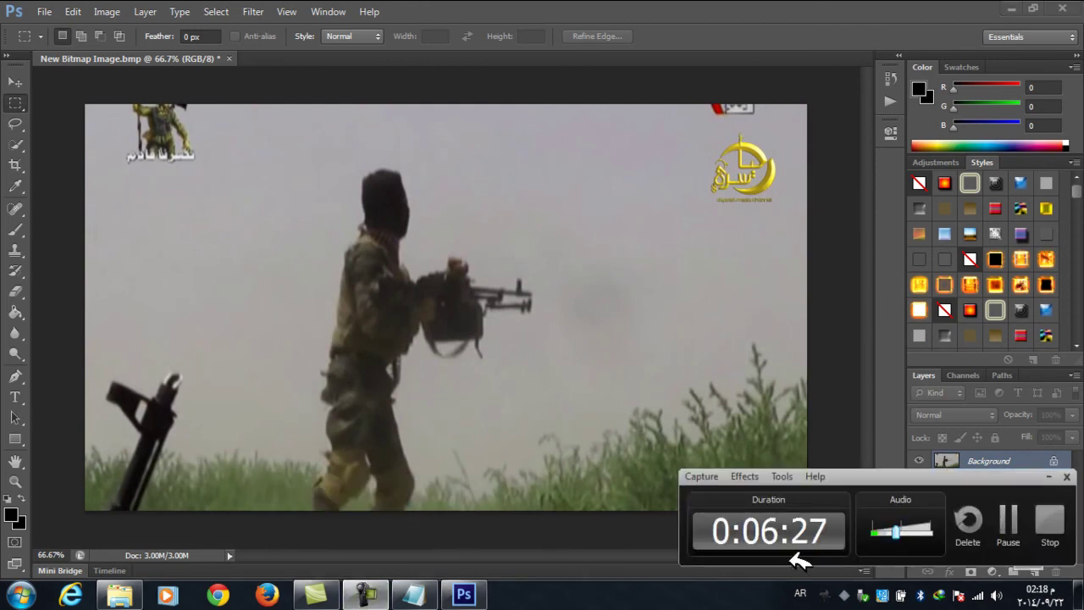